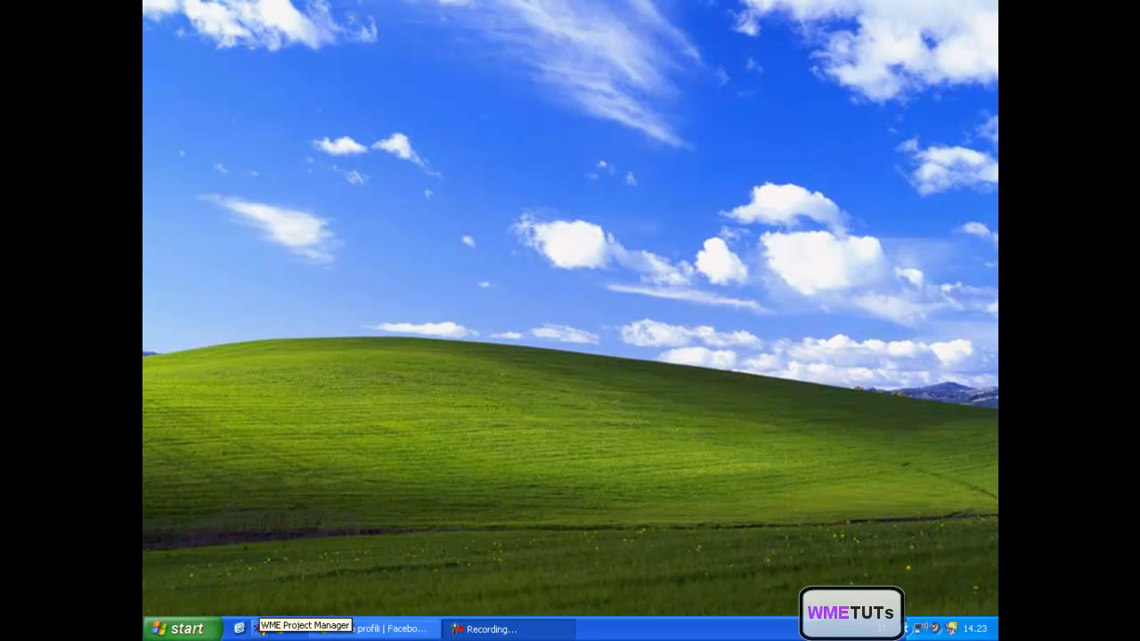
click(183, 628)
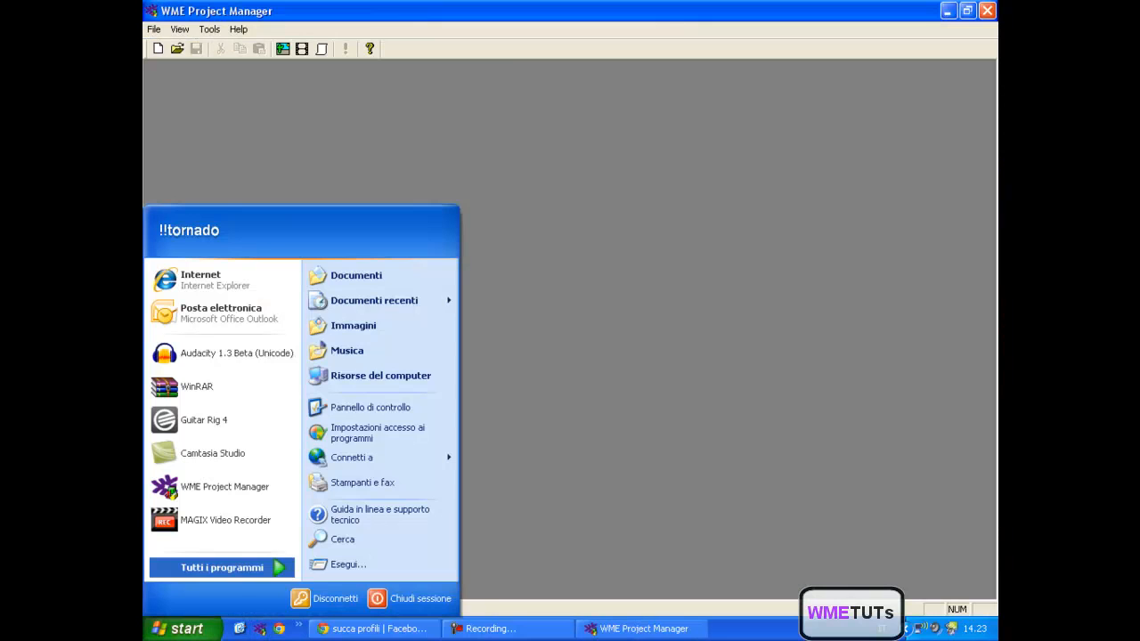
mouse_move(221, 567)
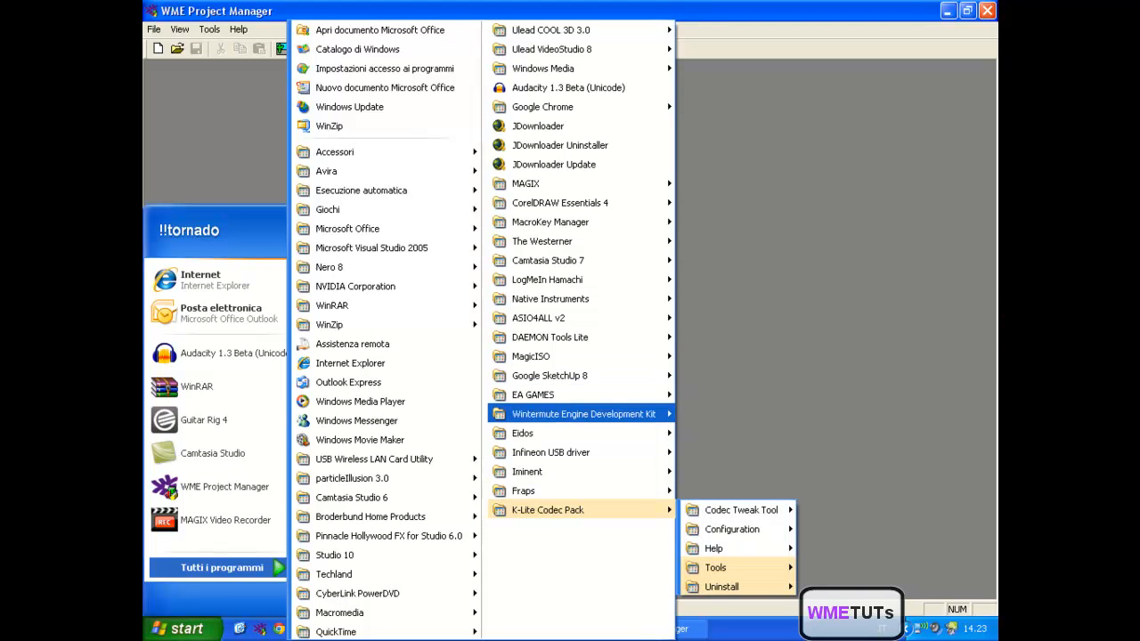
mouse_move(583, 414)
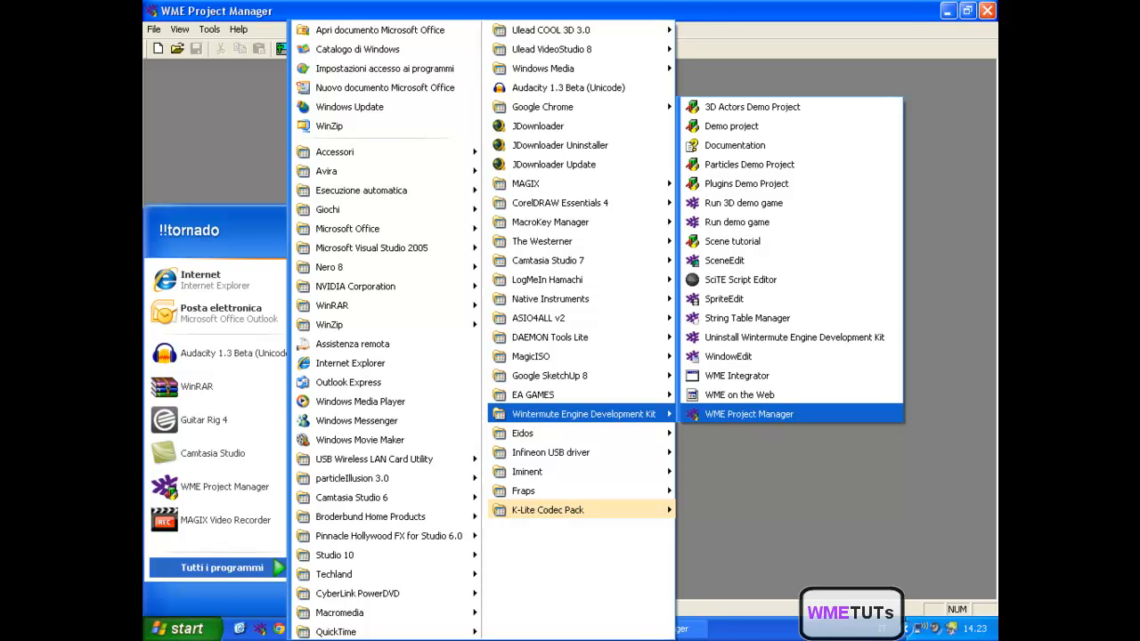
key(Escape)
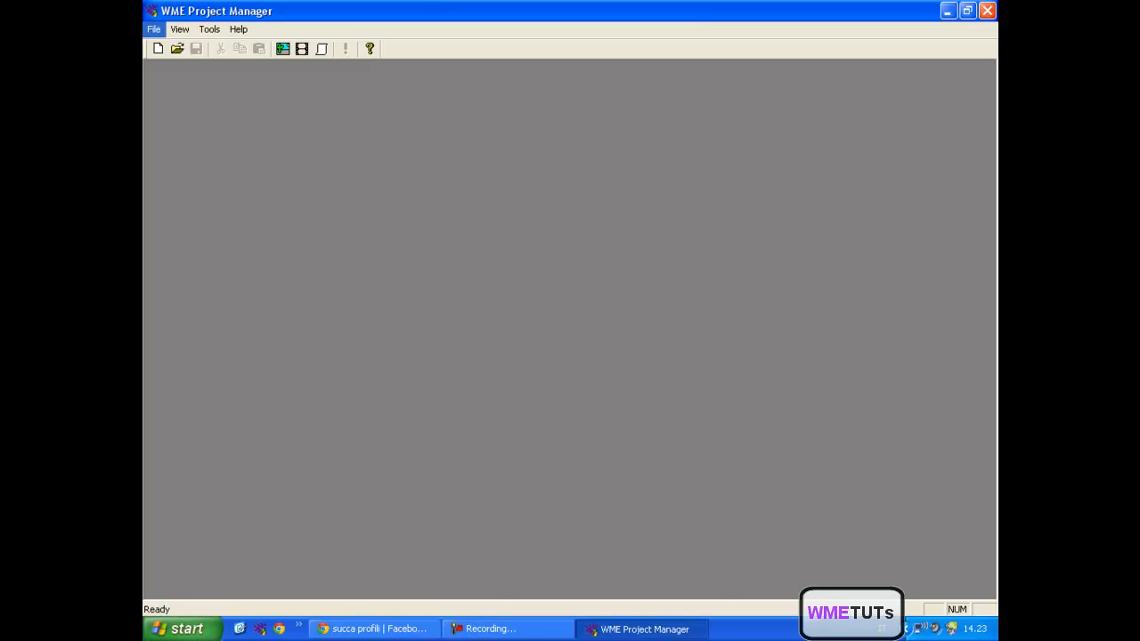
click(154, 29)
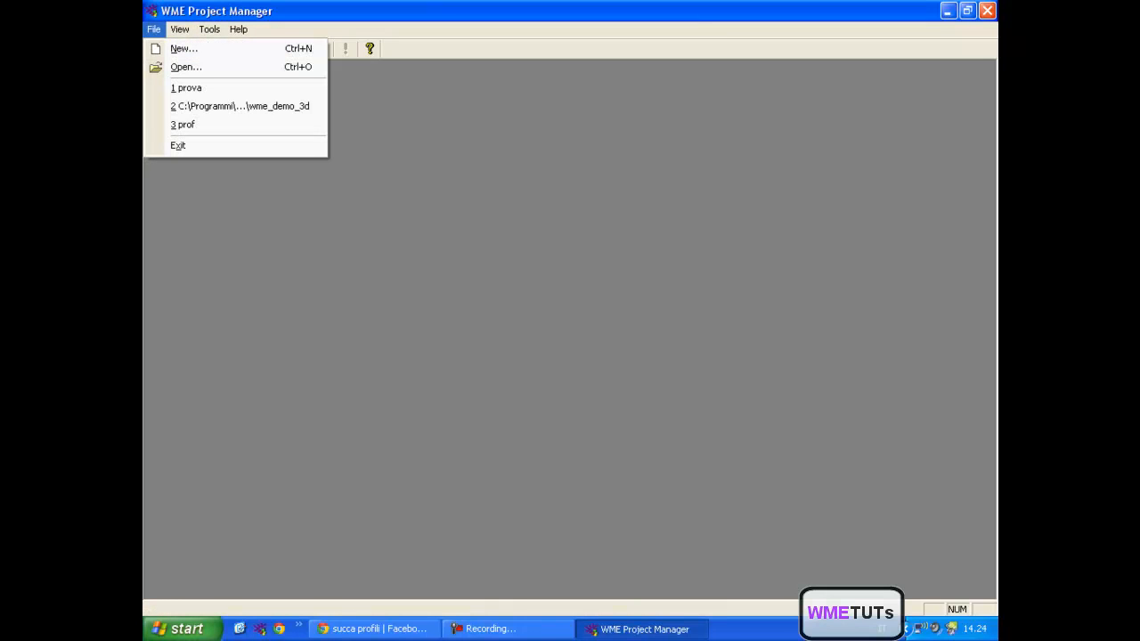
mouse_move(179, 29)
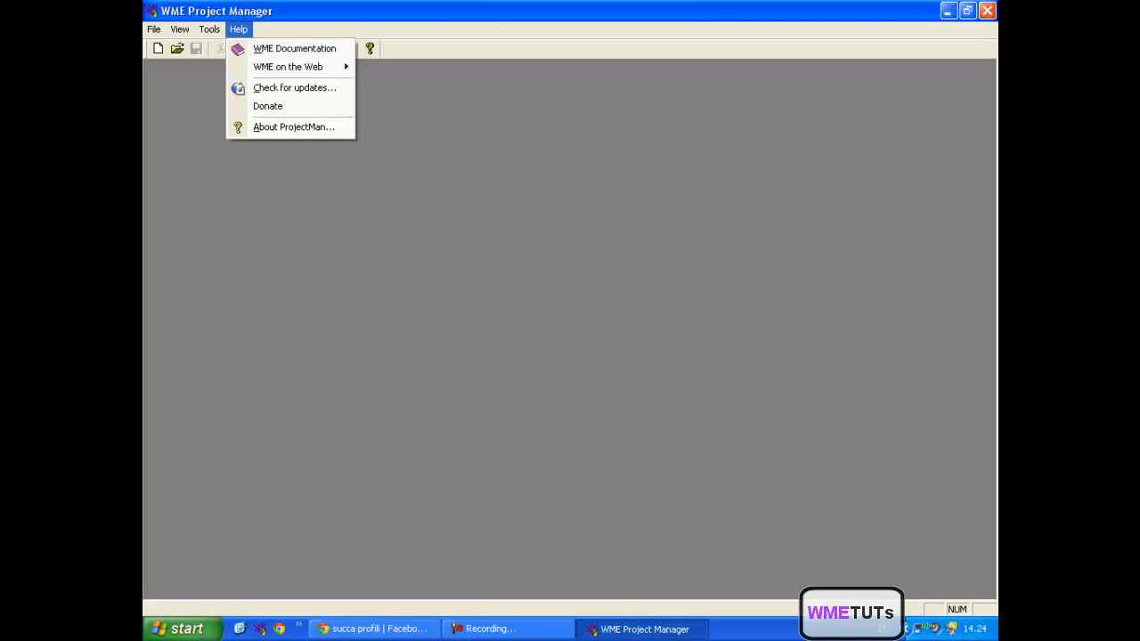
key(Escape)
key(alt+h)
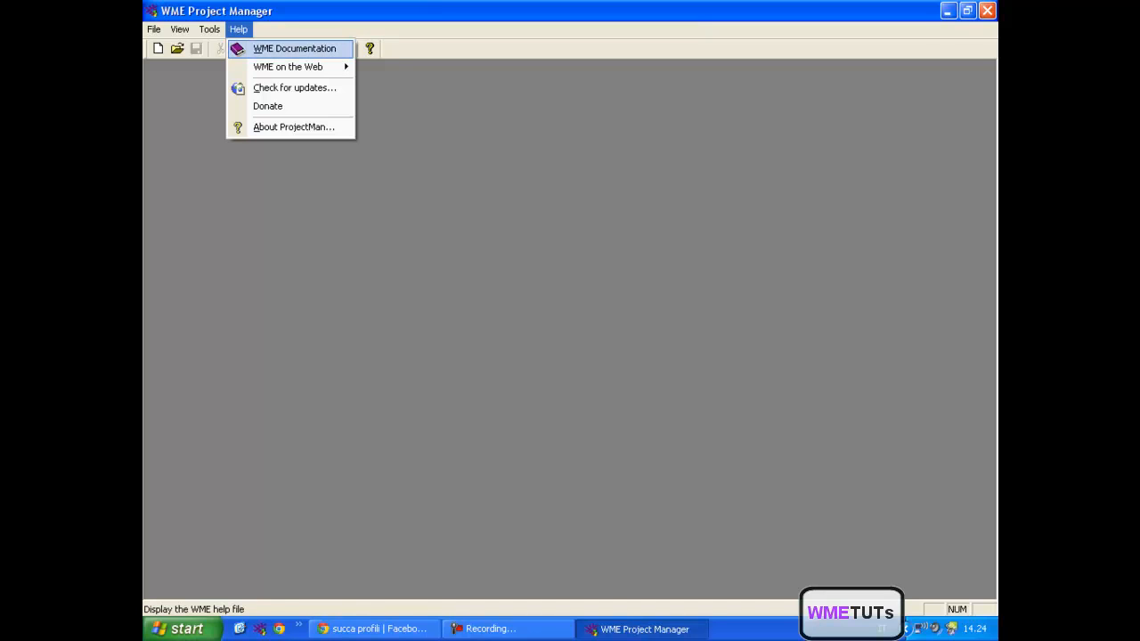
key(Escape)
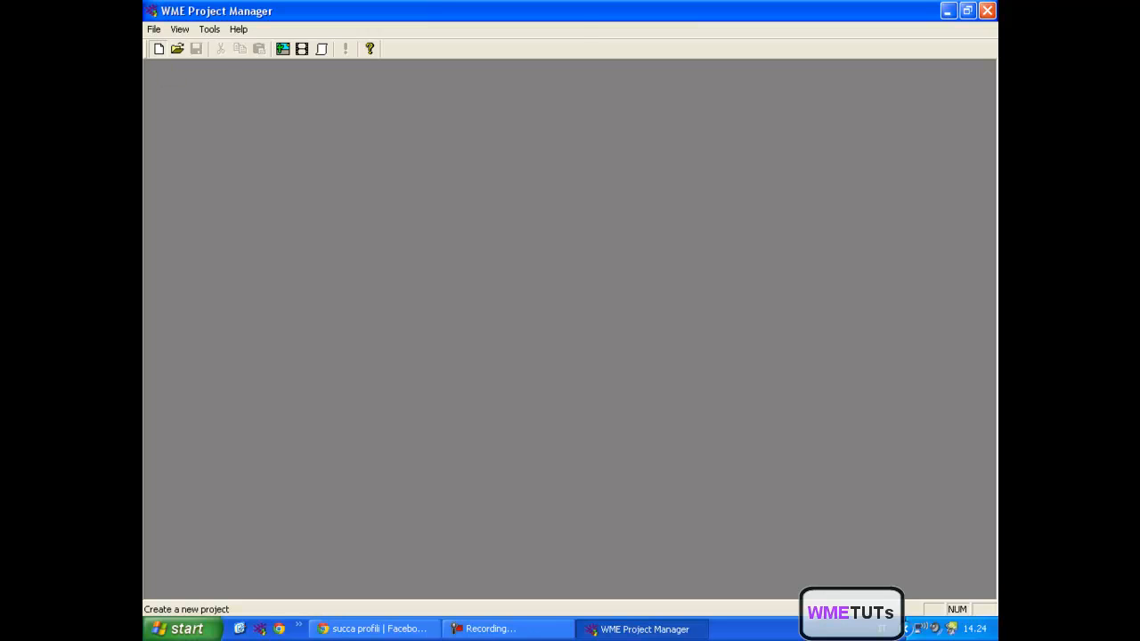
- Start a new project from the Basic project template and name it proof
click(157, 48)
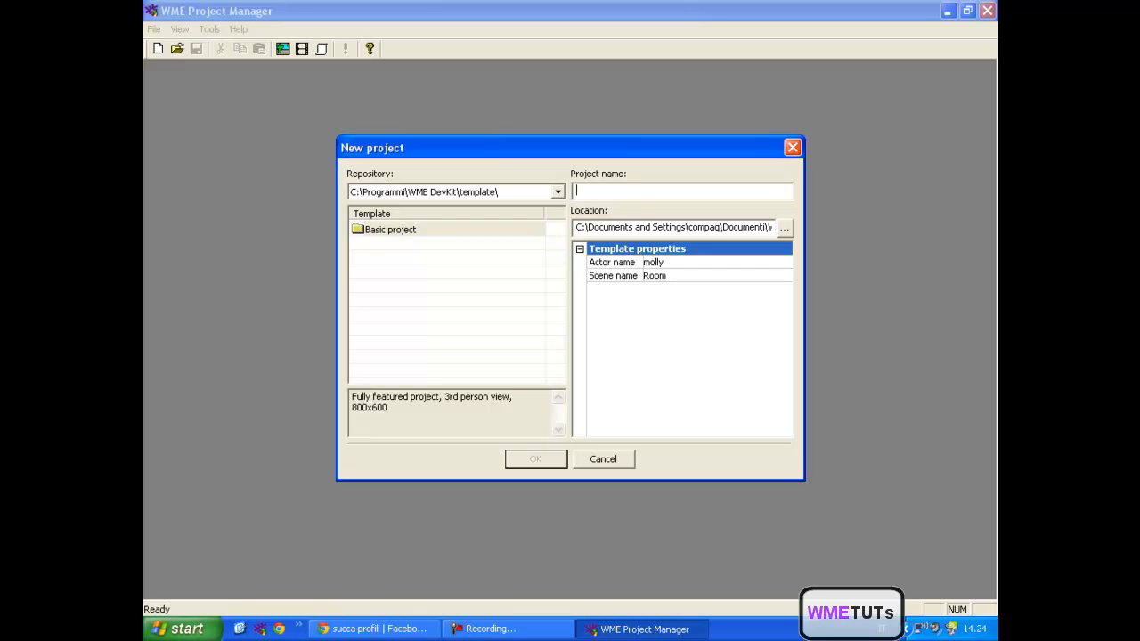
click(390, 230)
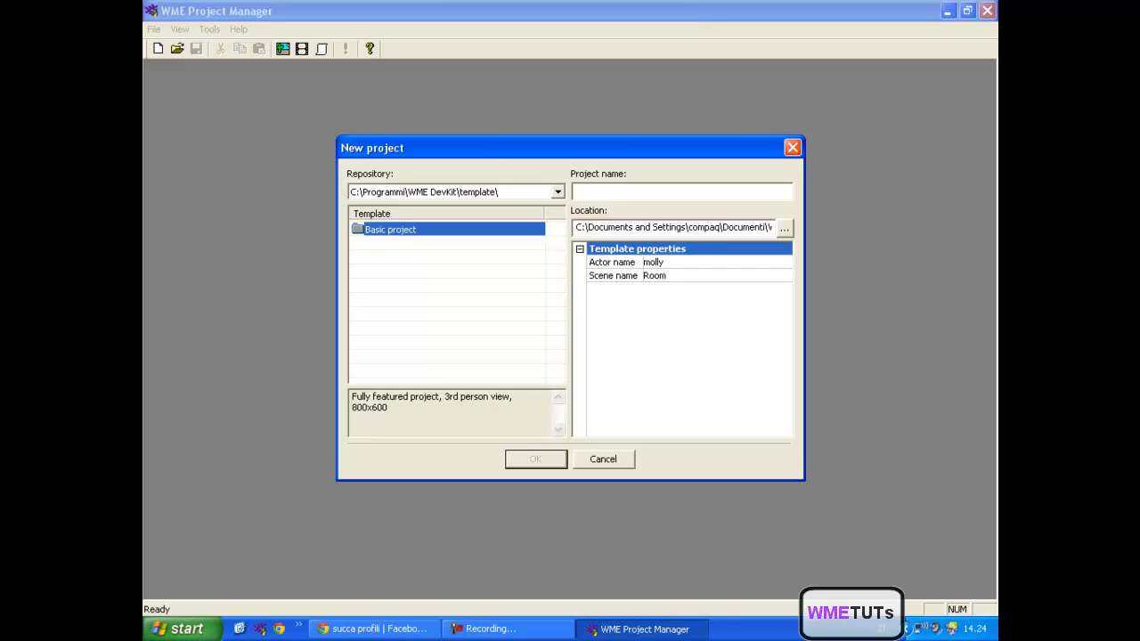
click(609, 189)
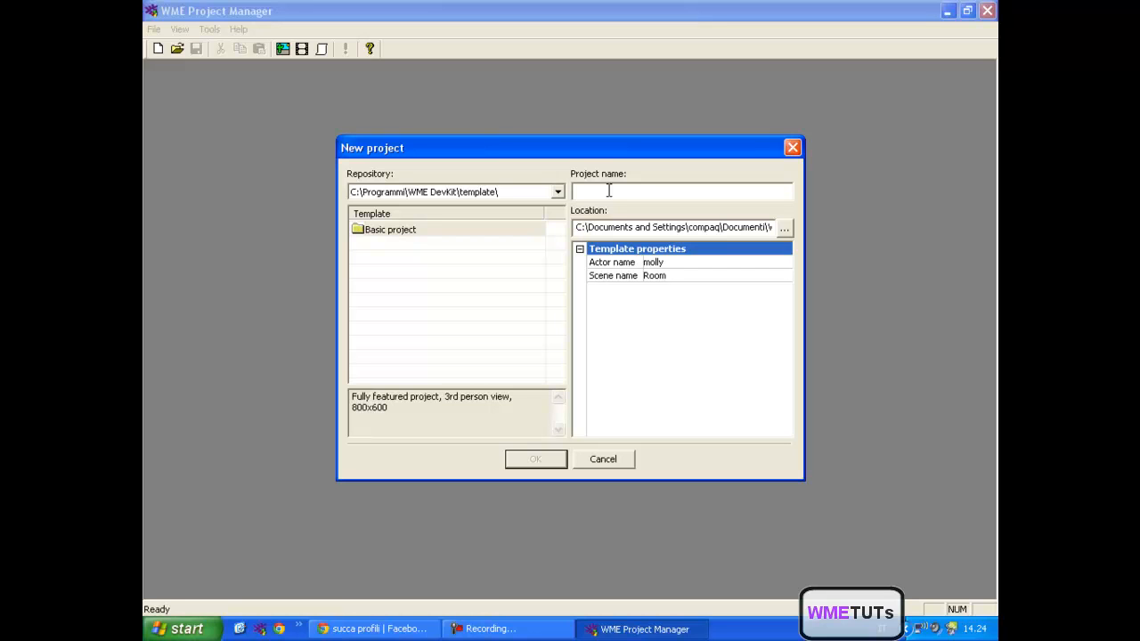
text(proof)
- Keep the template's actor name molly and scene name Room, and create the project
click(652, 262)
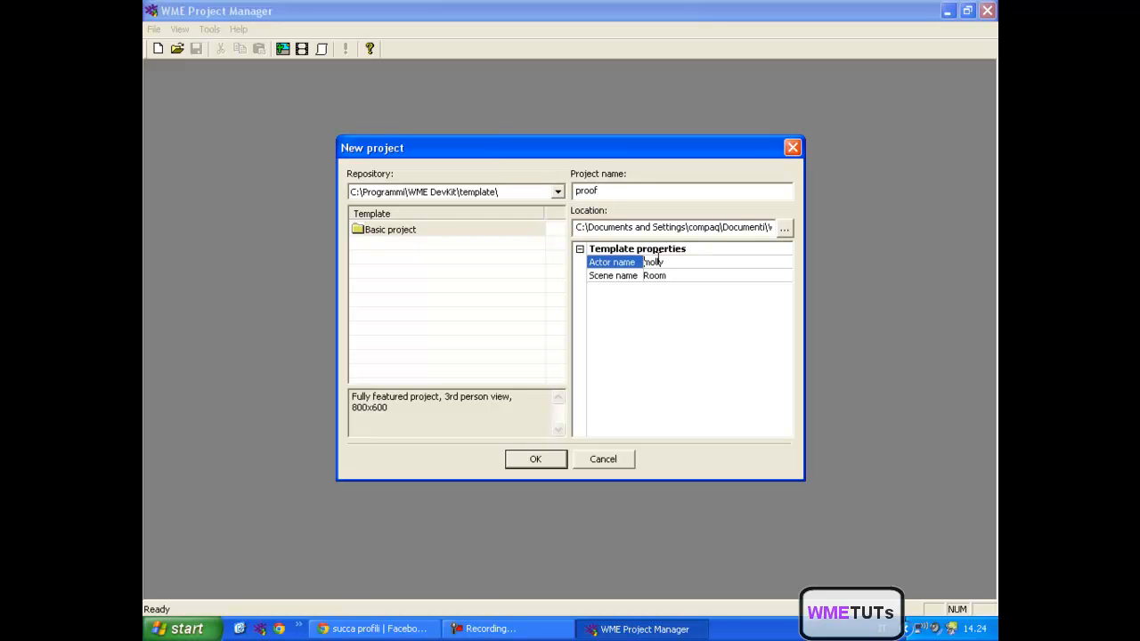
click(650, 264)
click(653, 264)
double_click(657, 262)
click(657, 263)
double_click(657, 263)
double_click(659, 276)
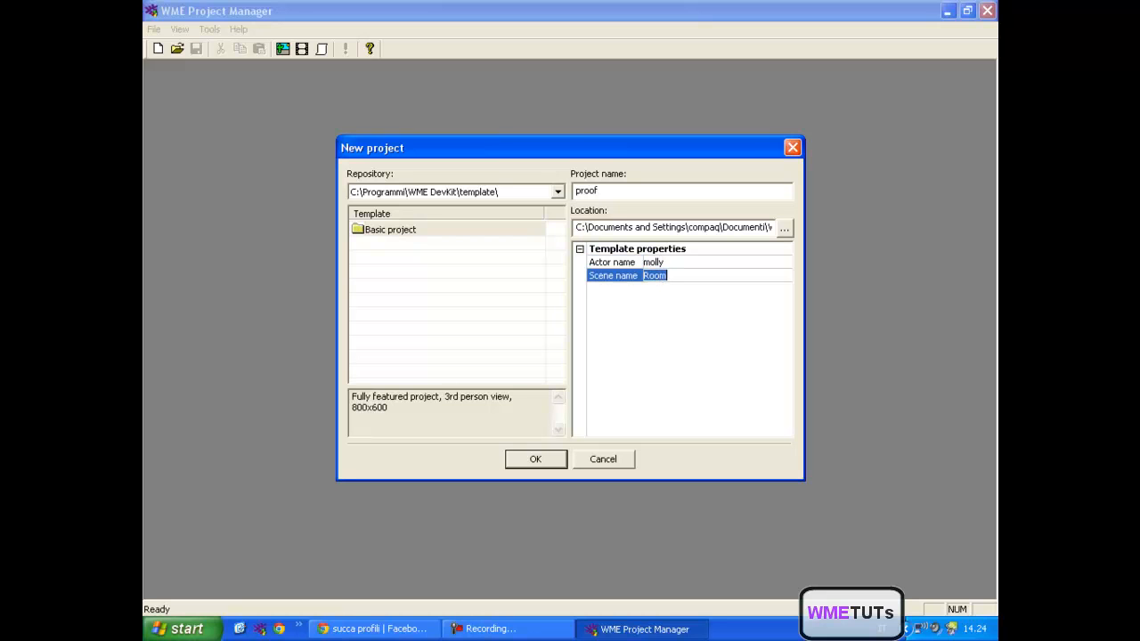
click(659, 275)
double_click(651, 277)
click(690, 270)
key(Up)
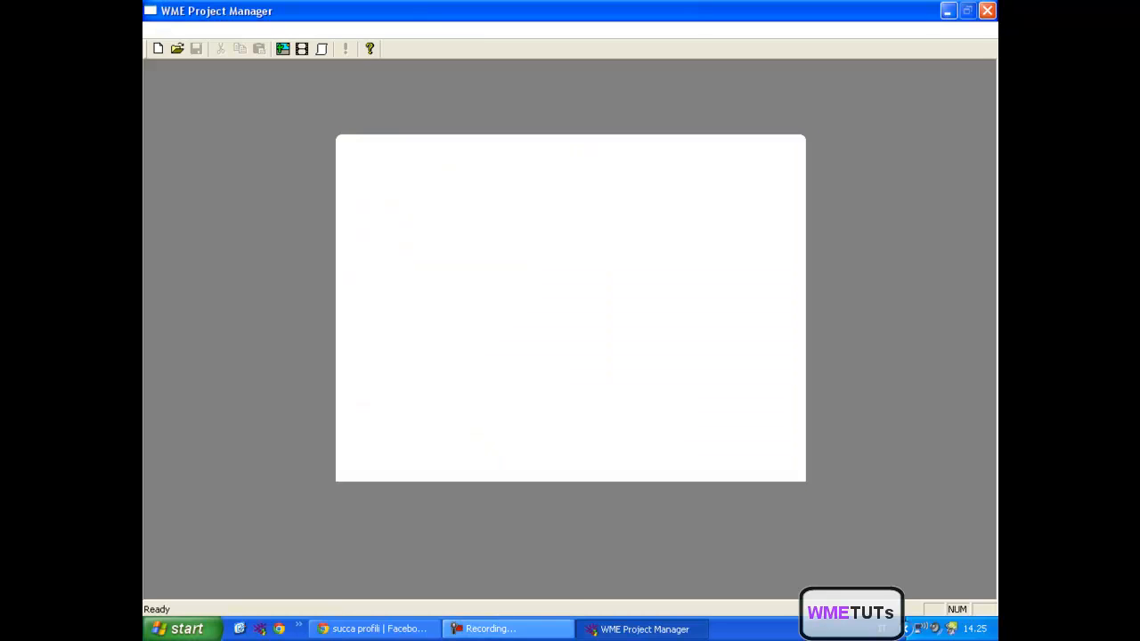
click(508, 628)
click(509, 629)
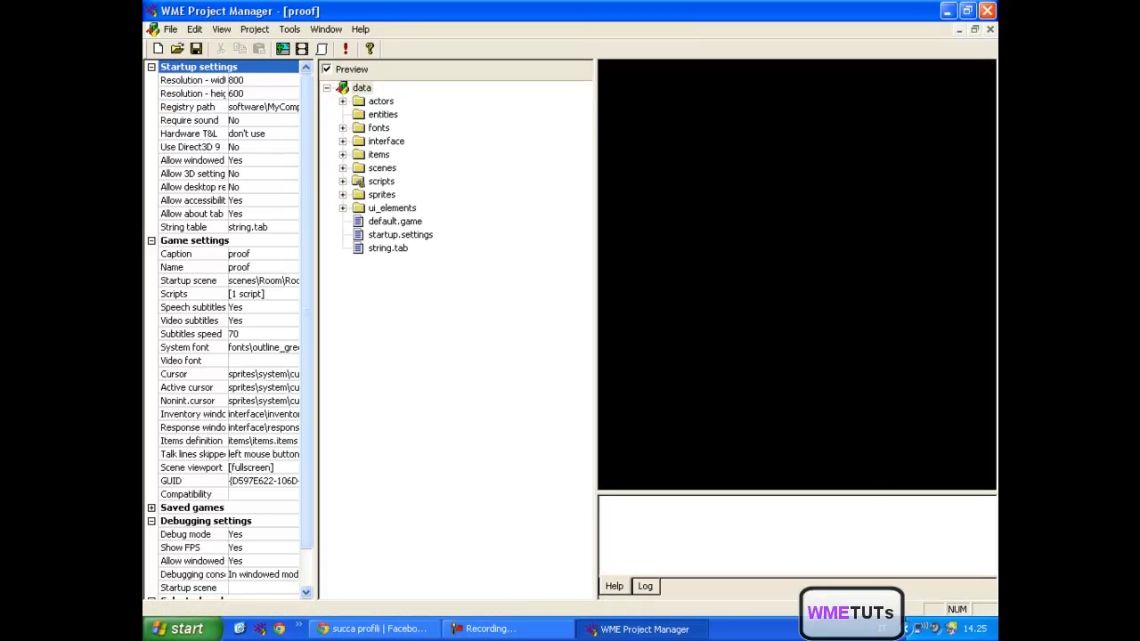
- Examine the resolution, registry path, sound and Hardware T&L properties in the startup settings and collapse that group
mouse_move(306, 312)
mouse_down()
mouse_move(306, 348)
mouse_move(306, 311)
mouse_up()
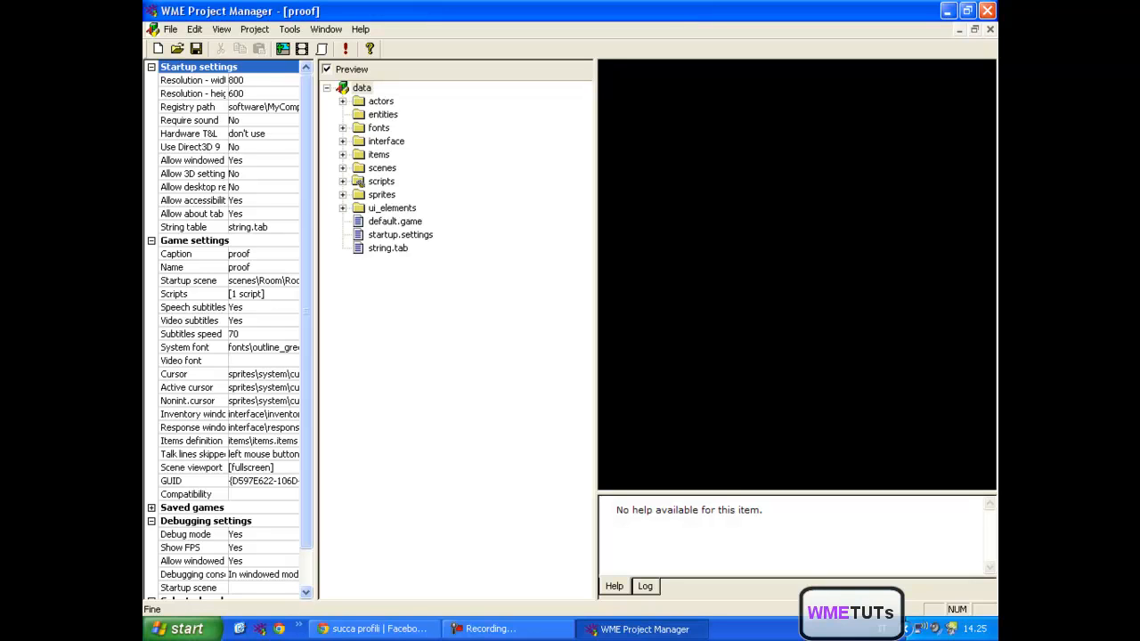
mouse_move(306, 138)
mouse_down()
mouse_move(307, 175)
mouse_move(307, 138)
mouse_up()
click(238, 80)
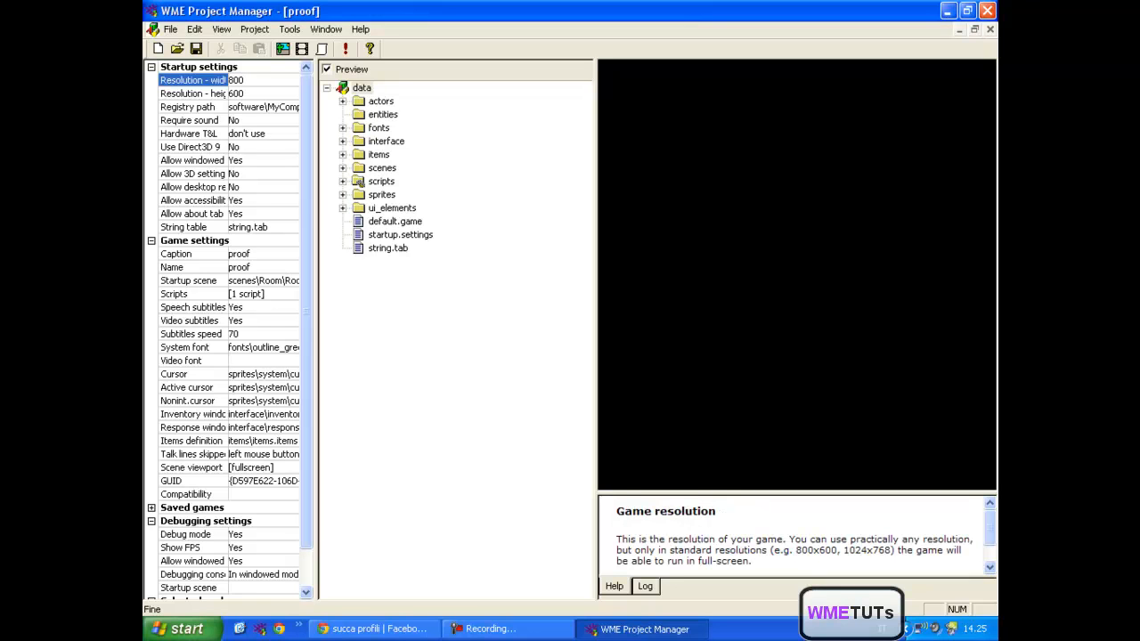
key(Down)
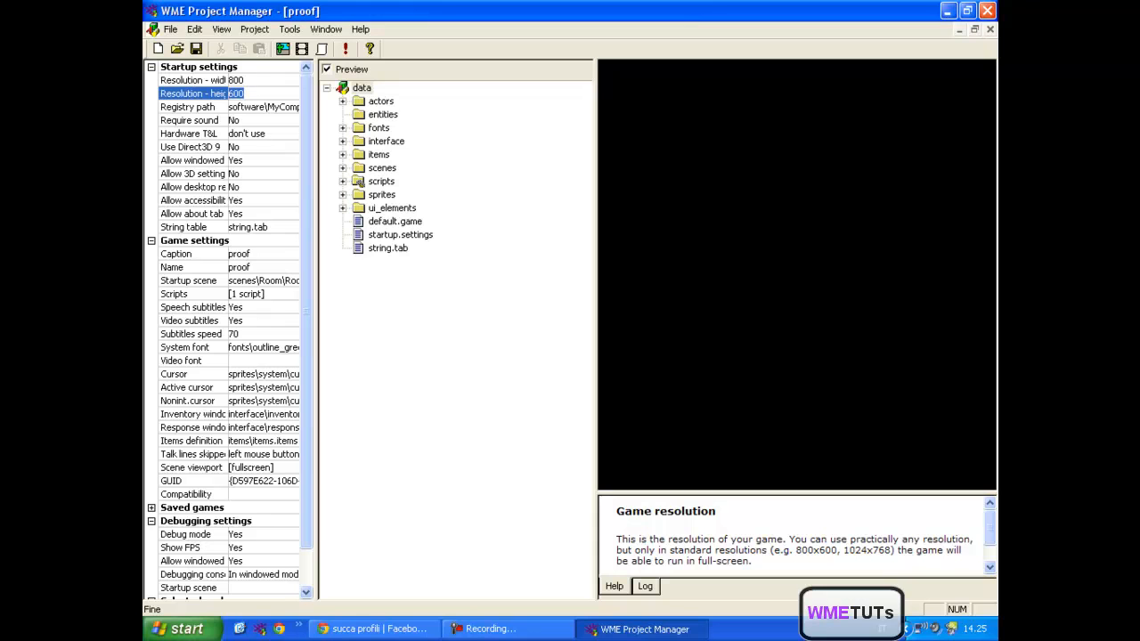
key(Up)
key(Down)
key(Down)
key(Down)
key(Down)
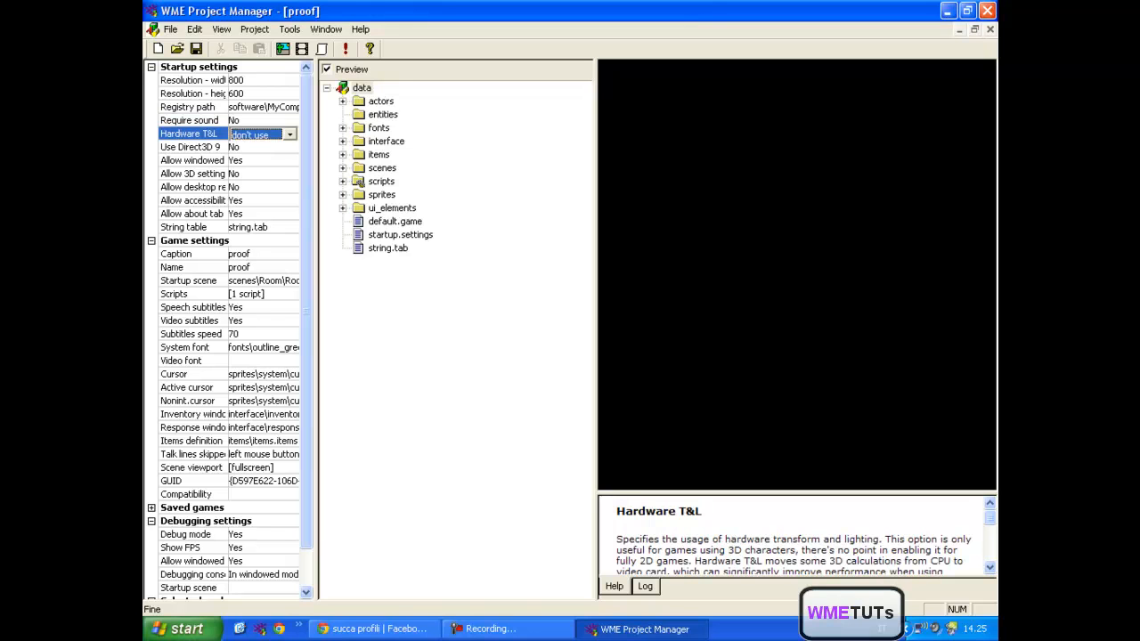
click(151, 67)
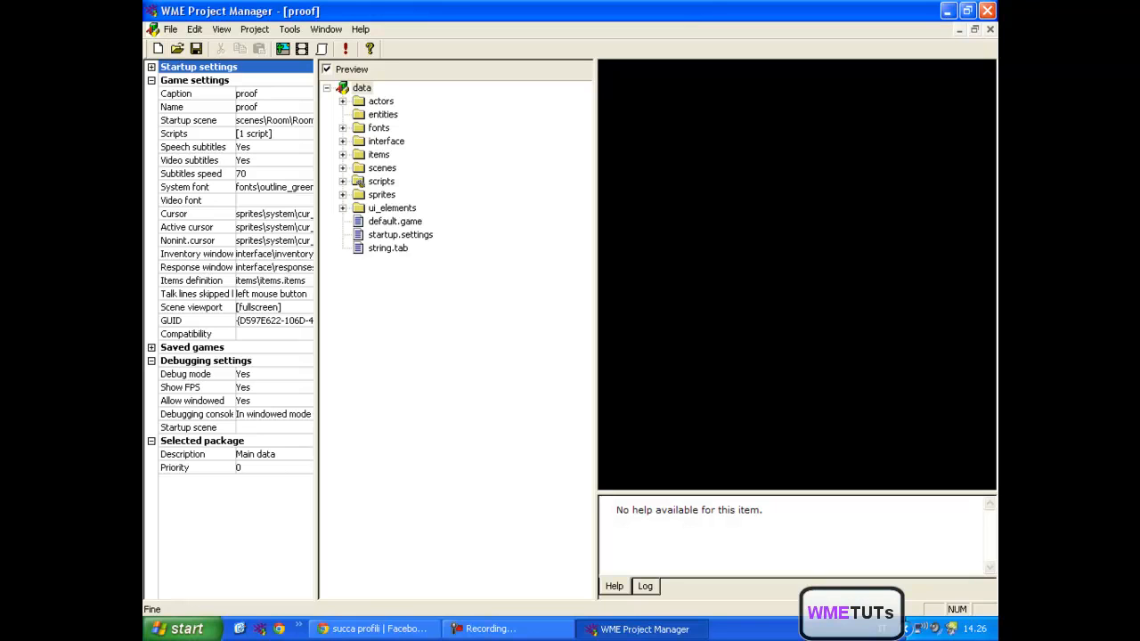
- Read the help for the saved games properties and the debugging console option, collapsing each settings group once reviewed
click(151, 80)
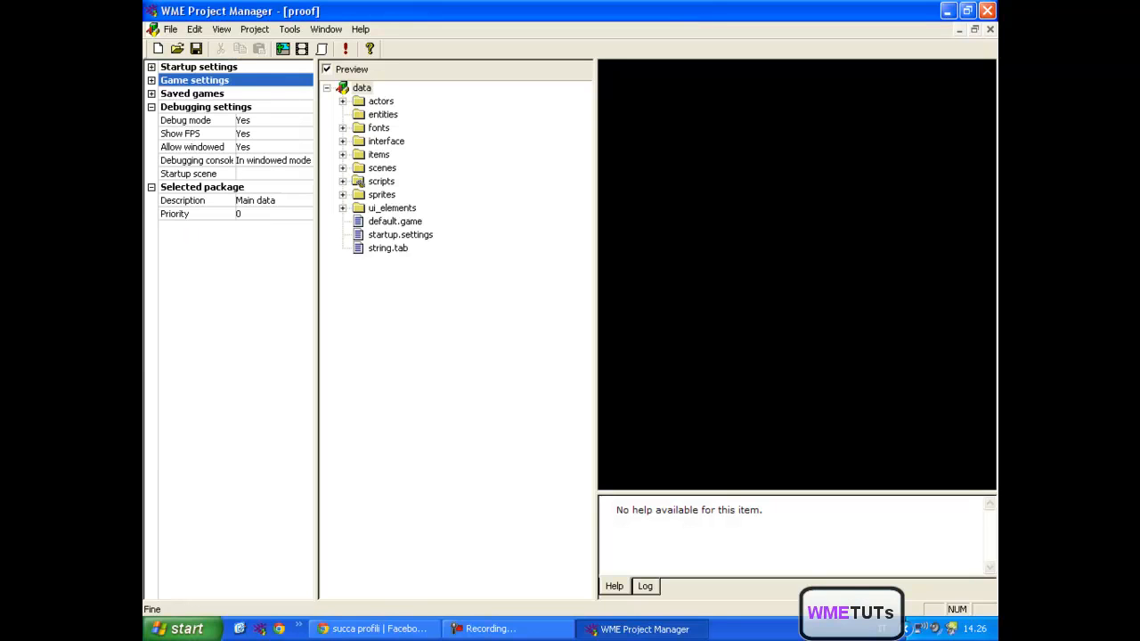
key(Down)
key(Right)
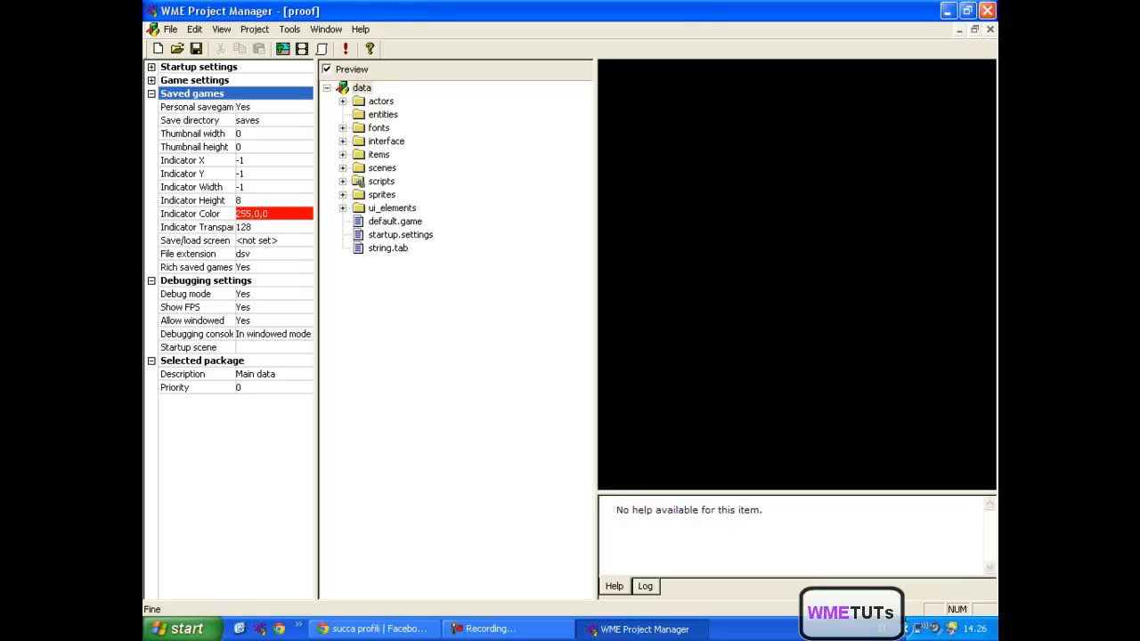
key(Down)
key(Down)
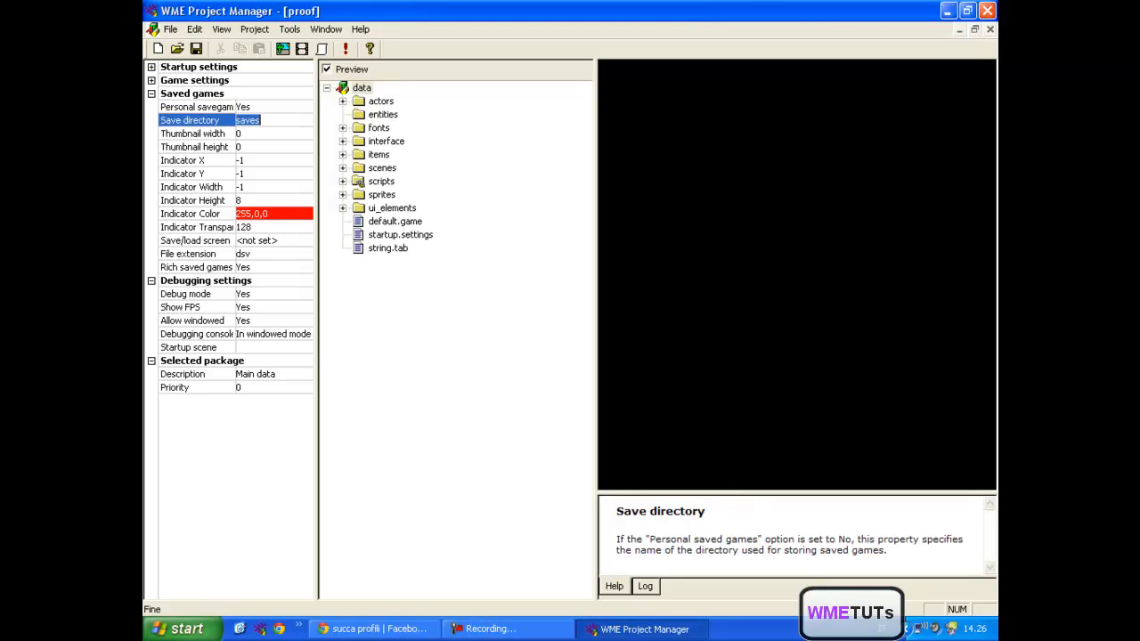
key(Down)
key(Down)
click(189, 254)
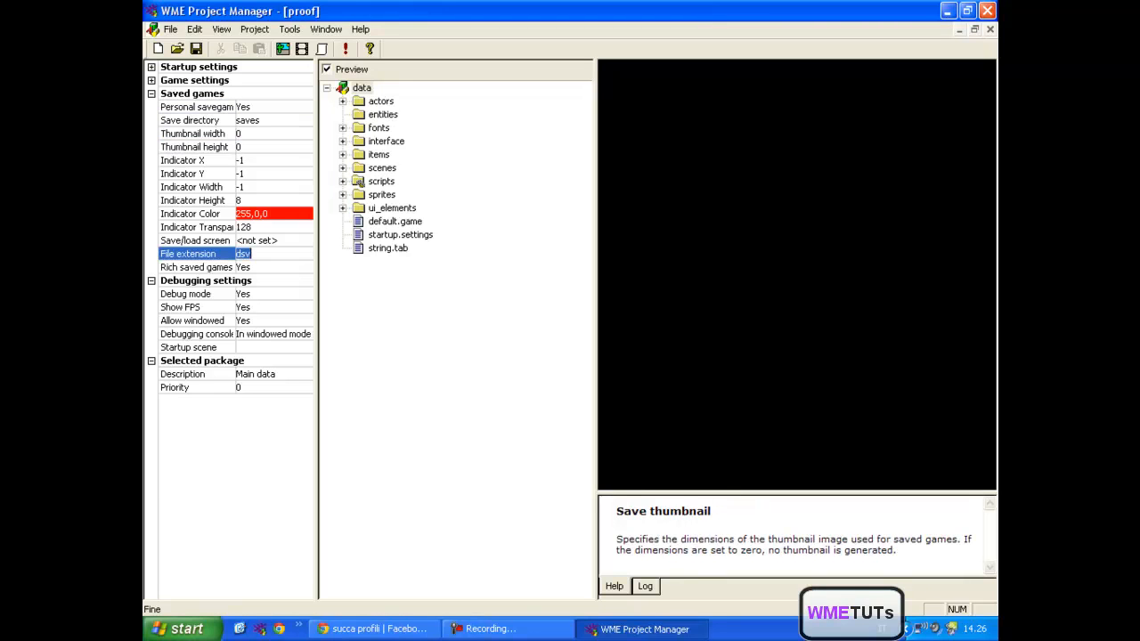
key(Up)
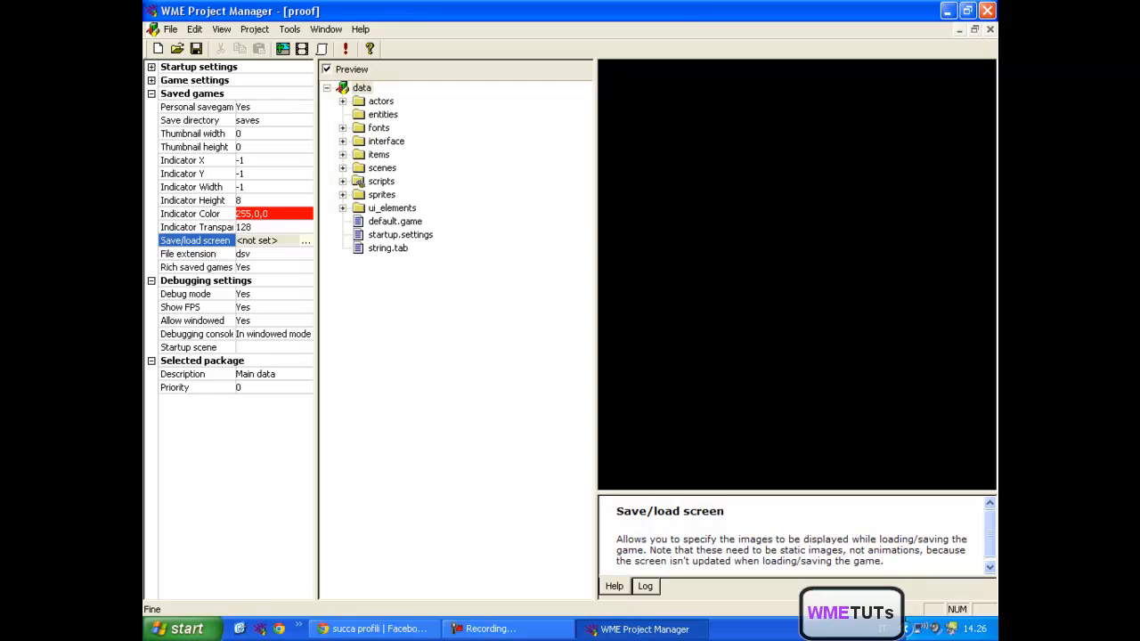
click(151, 94)
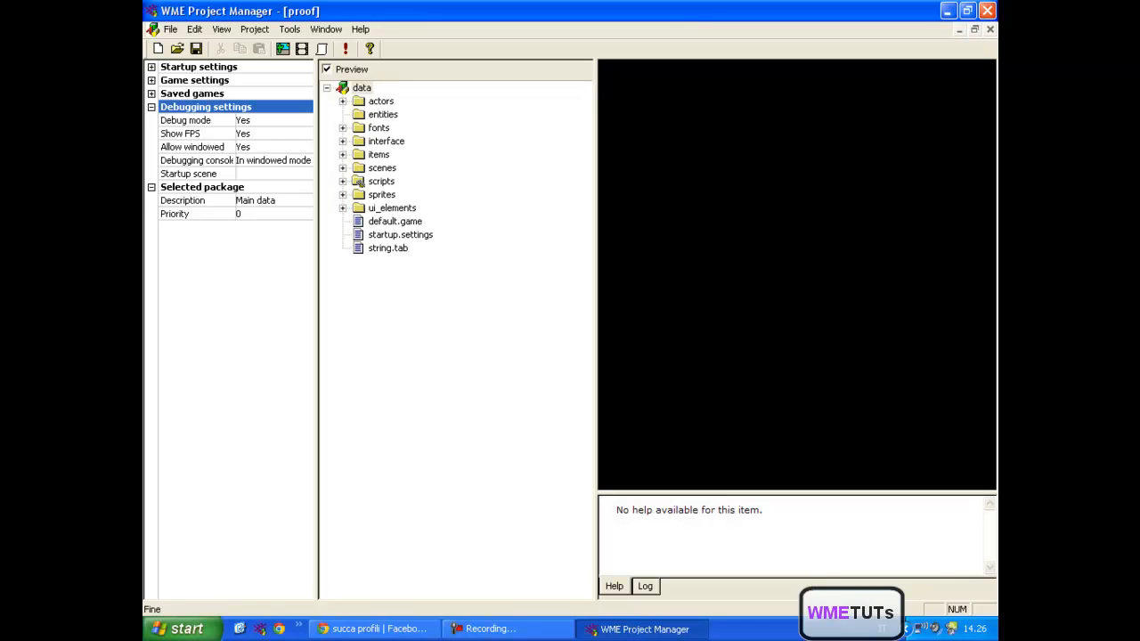
click(265, 161)
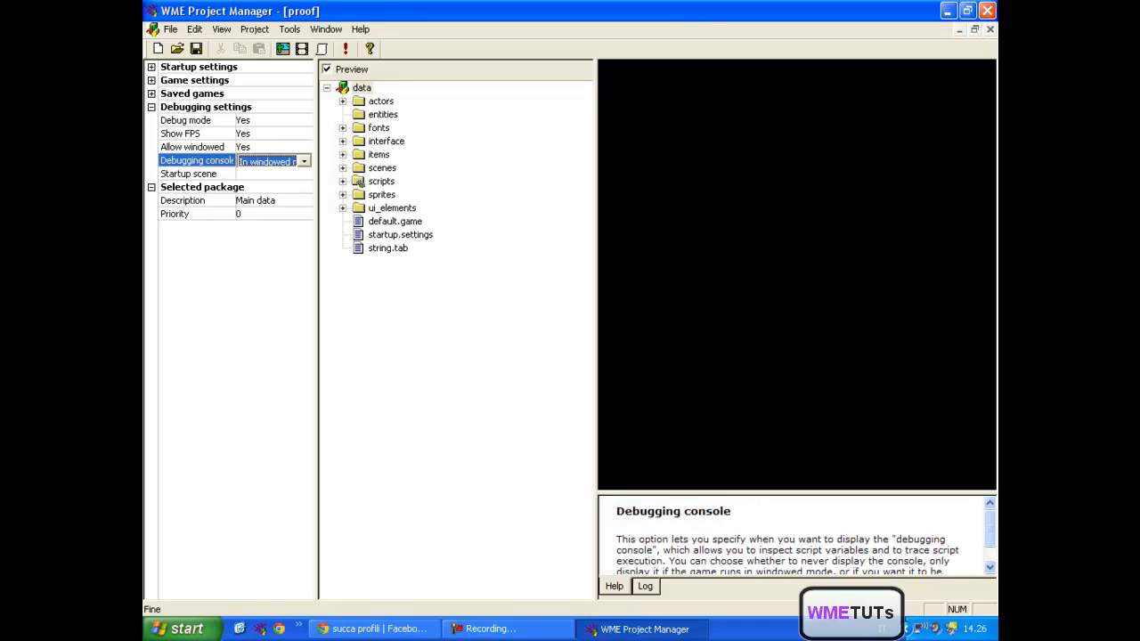
click(152, 107)
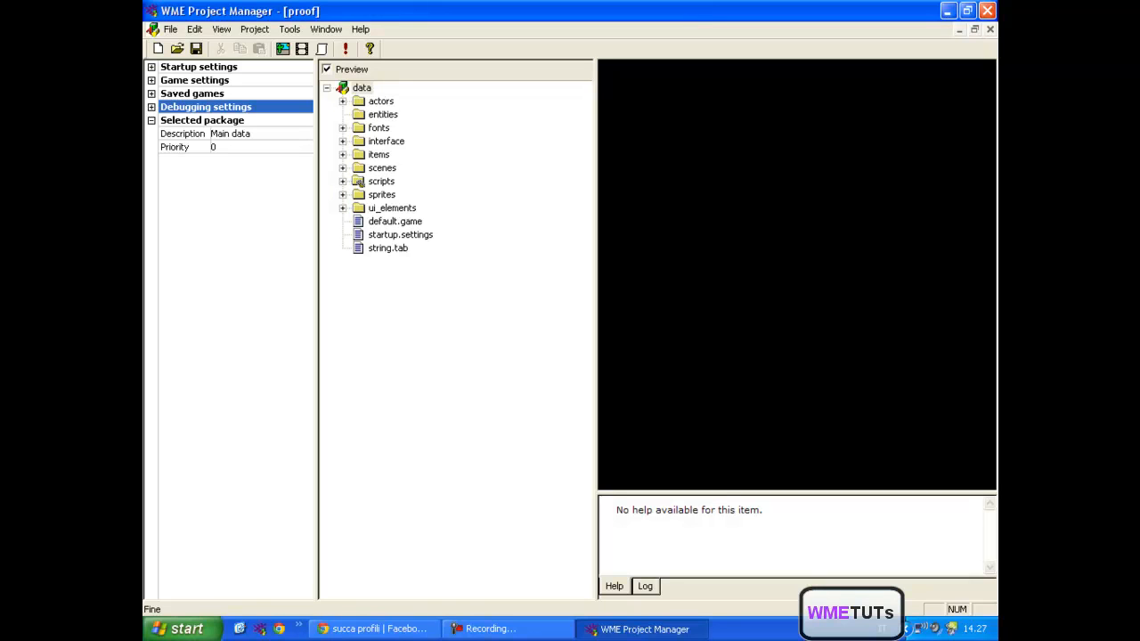
- Examine the contents of the molly actor folder in the project tree and preview molly.actor
click(361, 87)
key(Left)
key(Right)
key(Down)
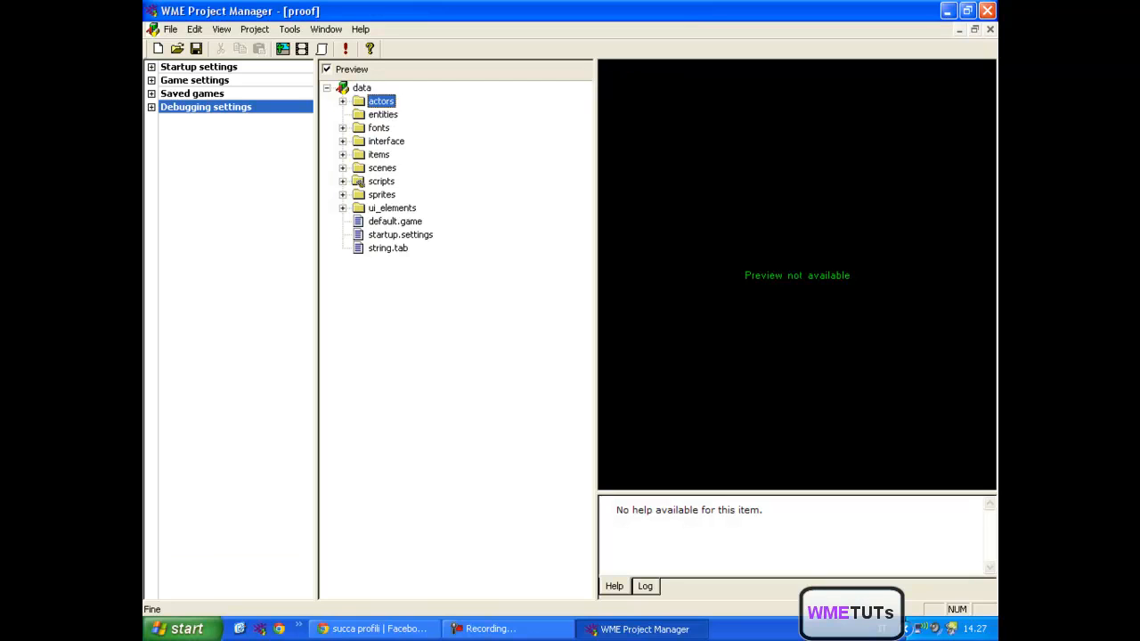
key(Right)
click(394, 115)
key(Right)
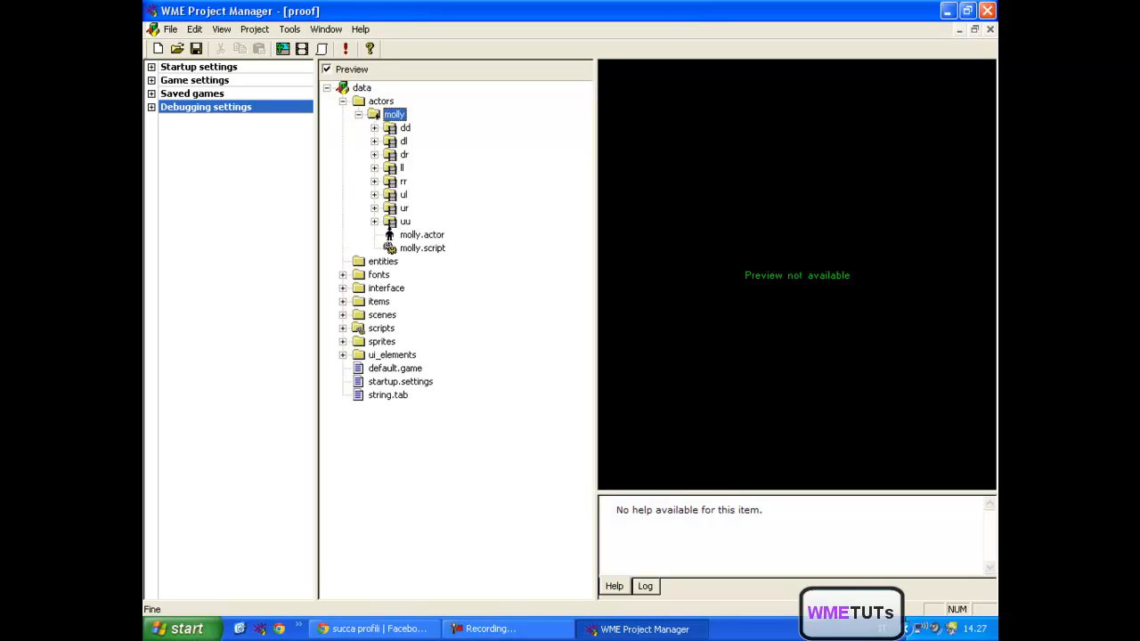
click(422, 249)
click(422, 235)
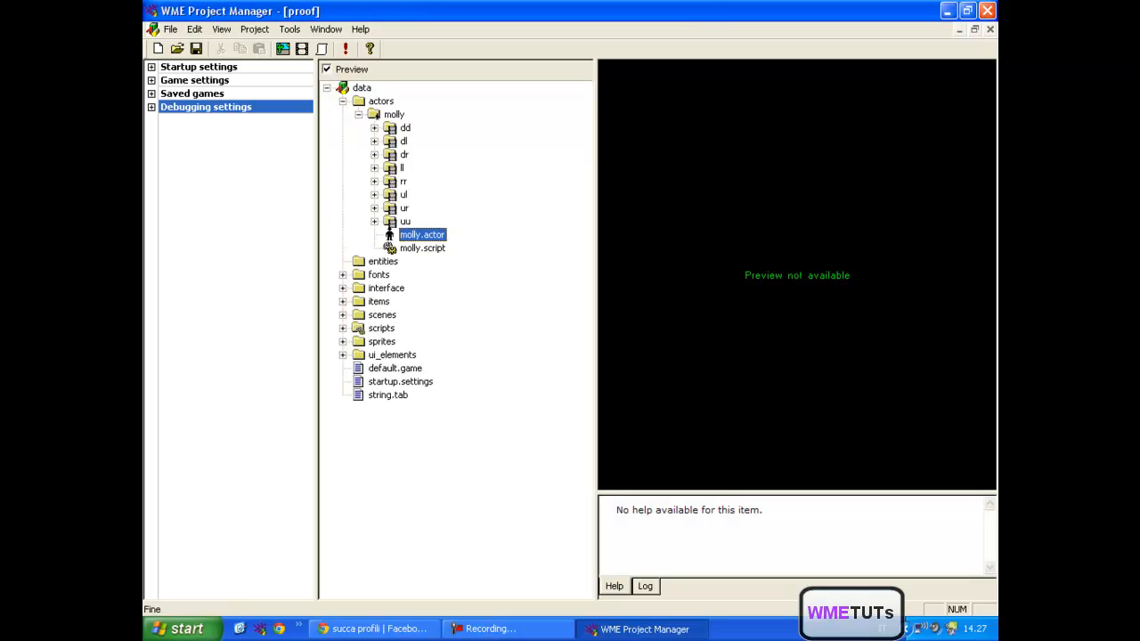
click(343, 101)
- Select the entities folder in the project tree and check which files the fonts folder contains, collapsing it again
click(382, 114)
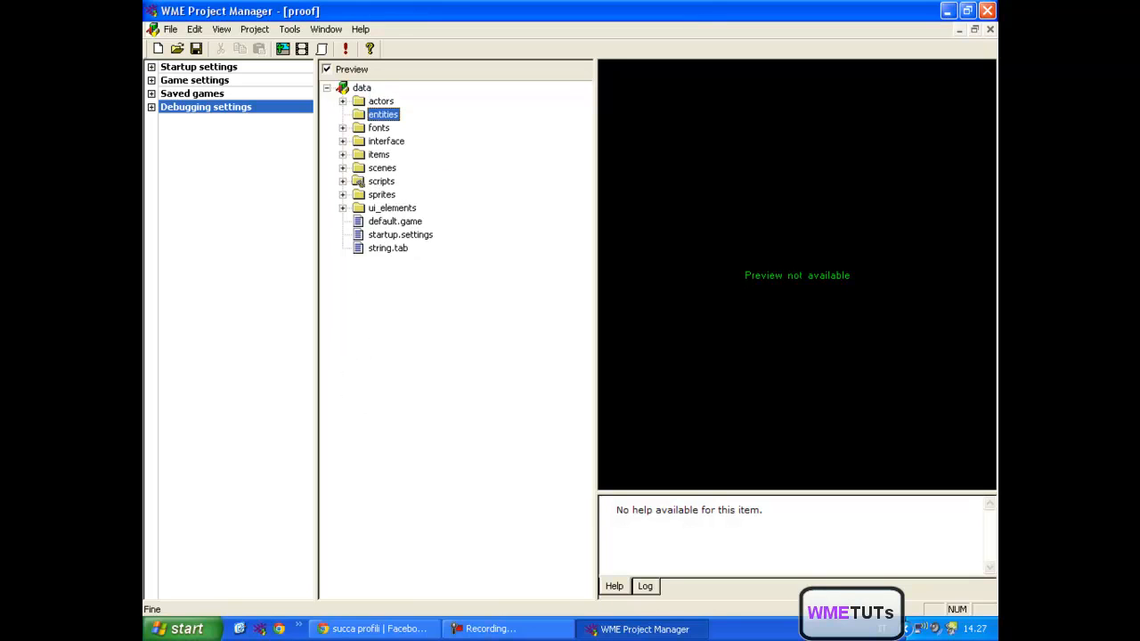
click(379, 129)
key(Right)
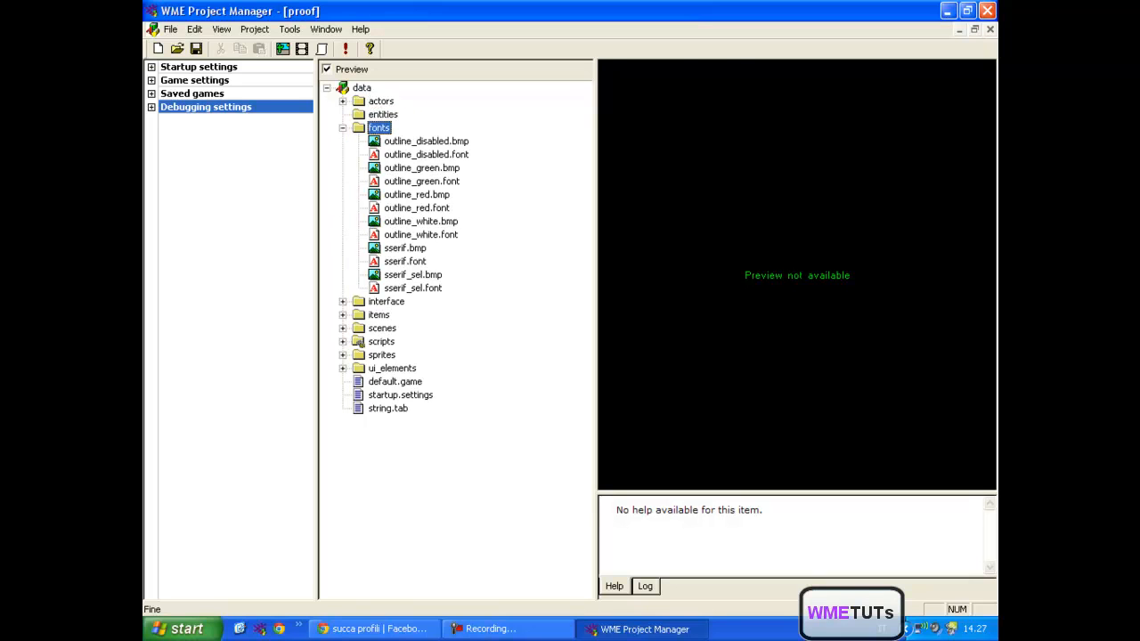
key(Left)
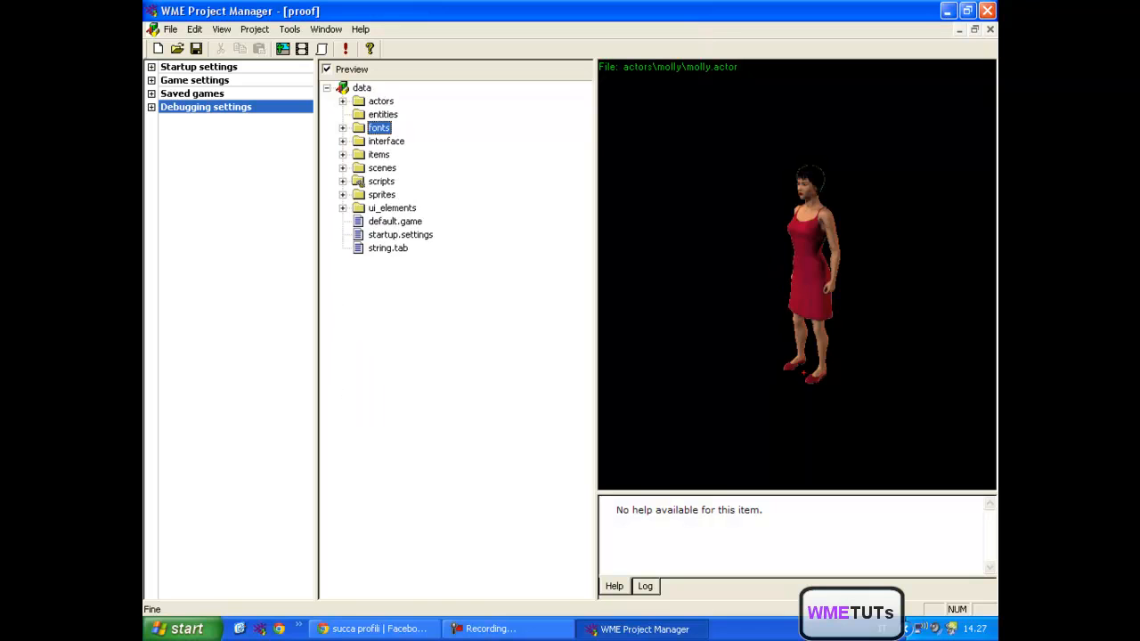
- Preview inventory.bmp in the interface folder and go through the menu subfolder's images, script and window, collapsing the subfolder when finished
click(343, 142)
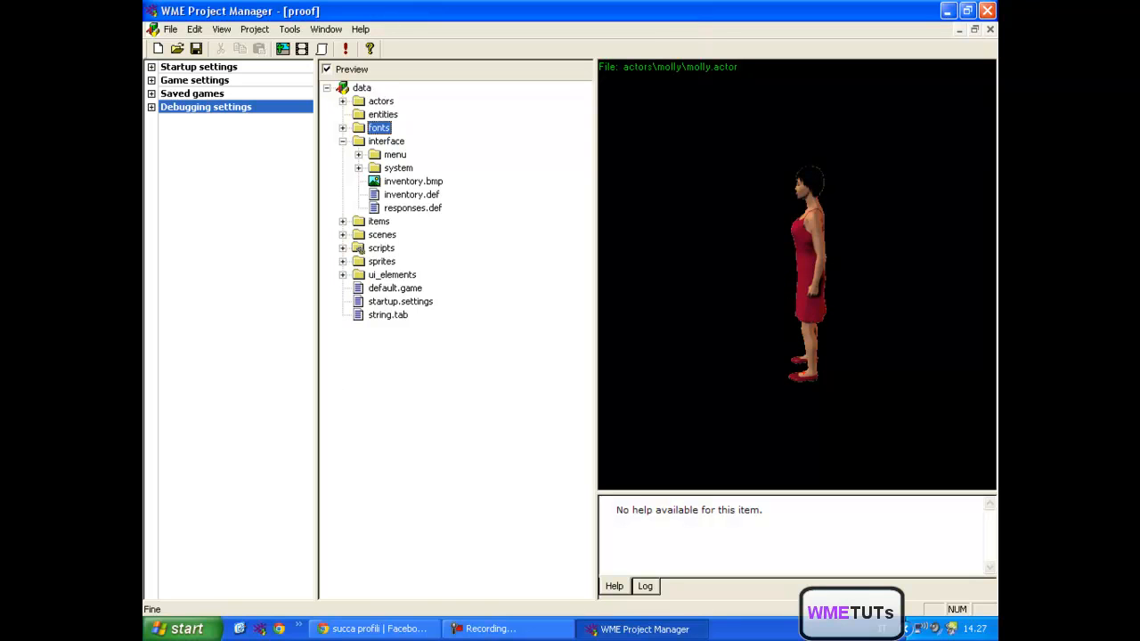
click(413, 181)
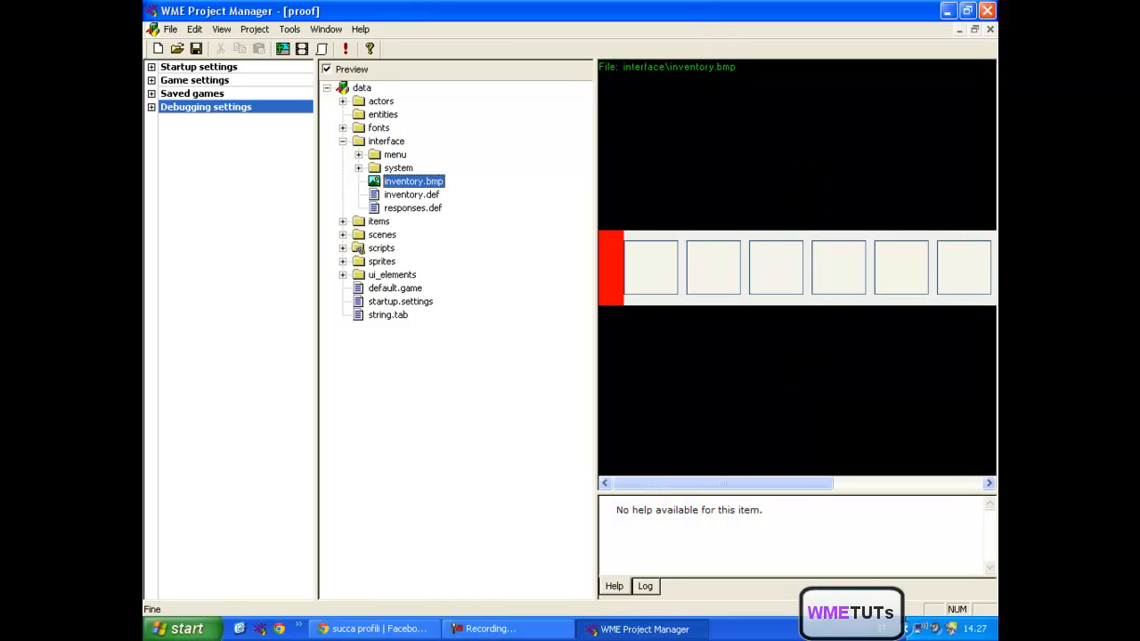
click(359, 155)
click(417, 168)
click(421, 181)
click(423, 195)
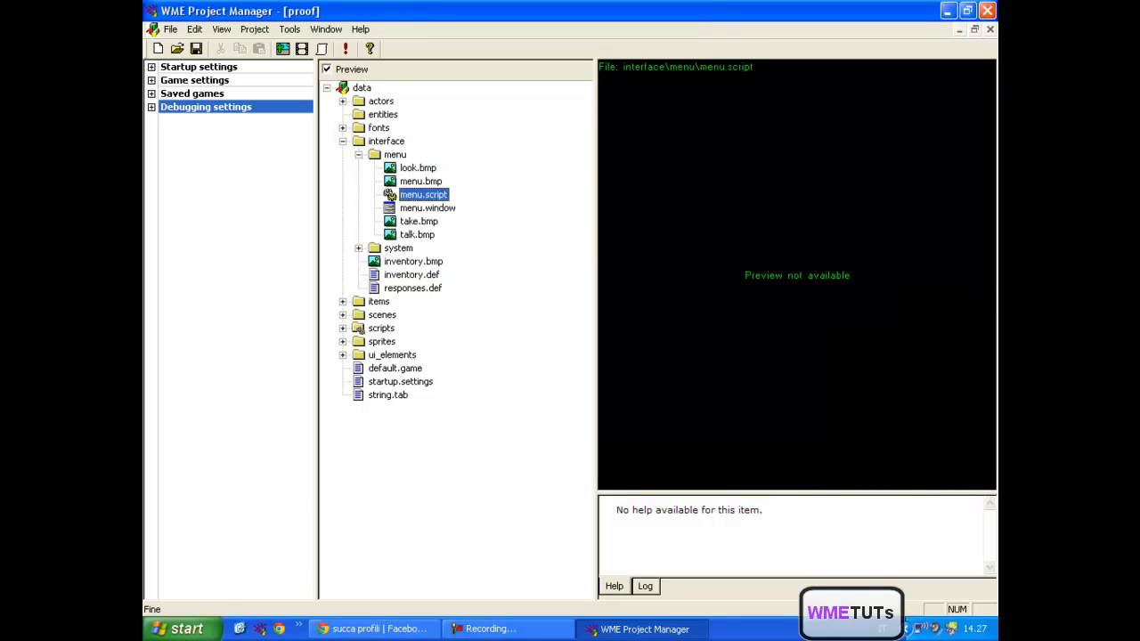
click(427, 208)
click(418, 222)
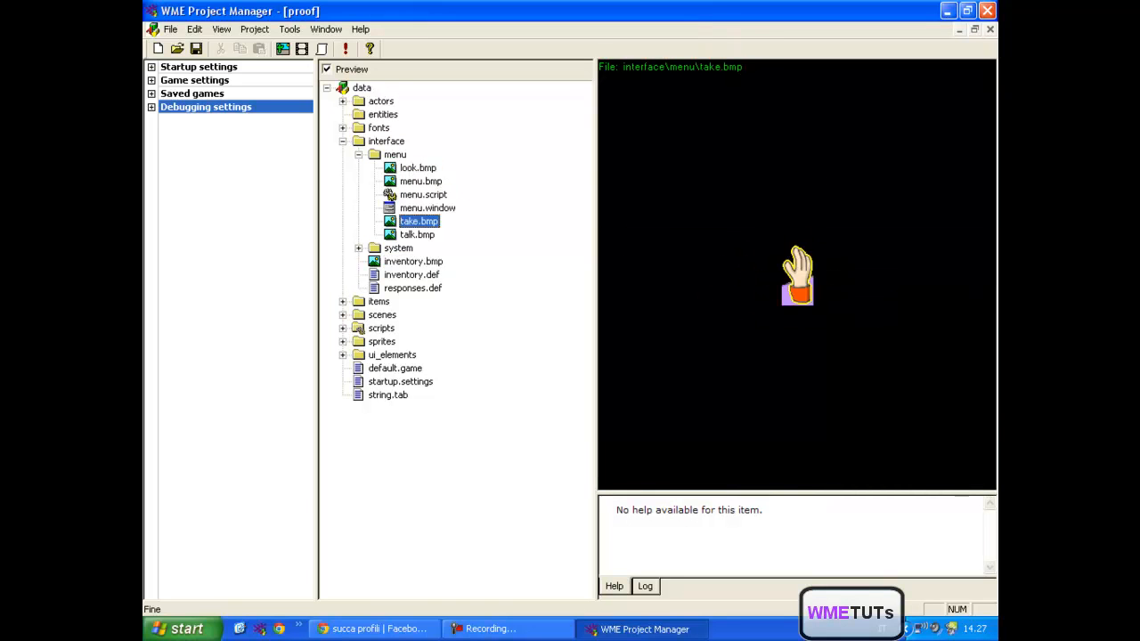
click(417, 235)
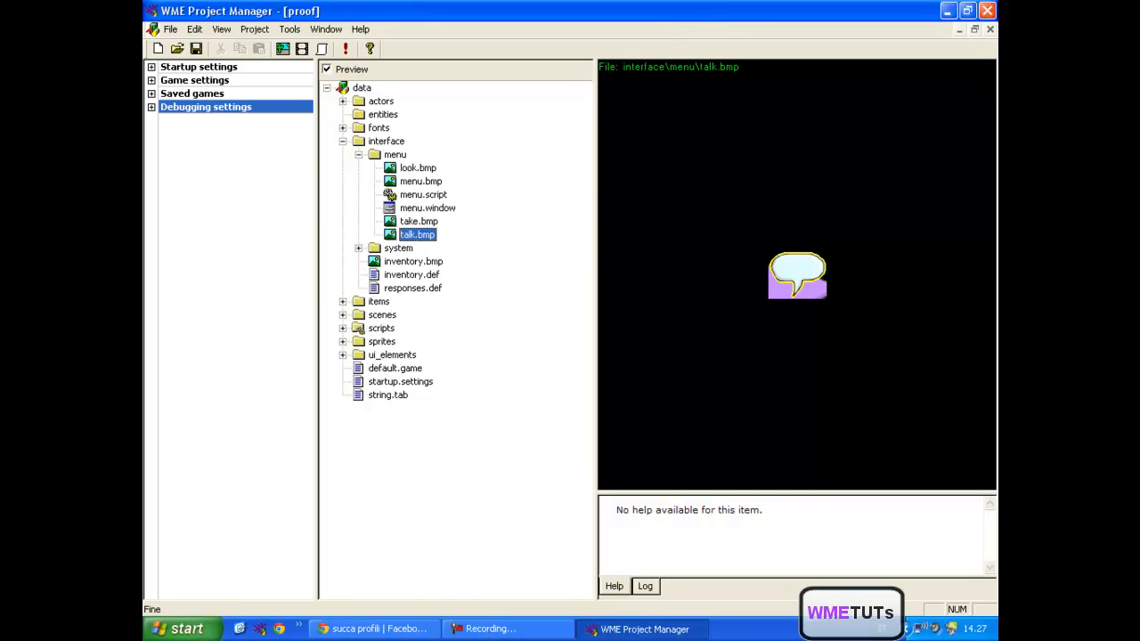
click(358, 155)
- Preview the caption, load, mainmenu, quit, save and savename windows in the interface's system subfolder, and collapse the interface folder
click(358, 167)
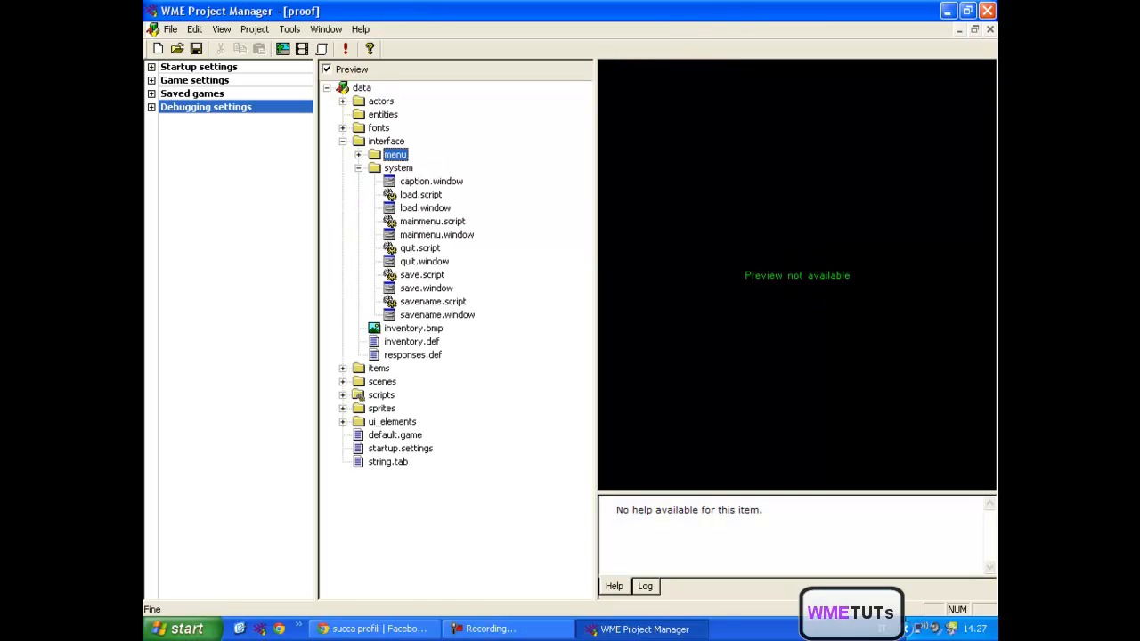
click(431, 182)
click(424, 208)
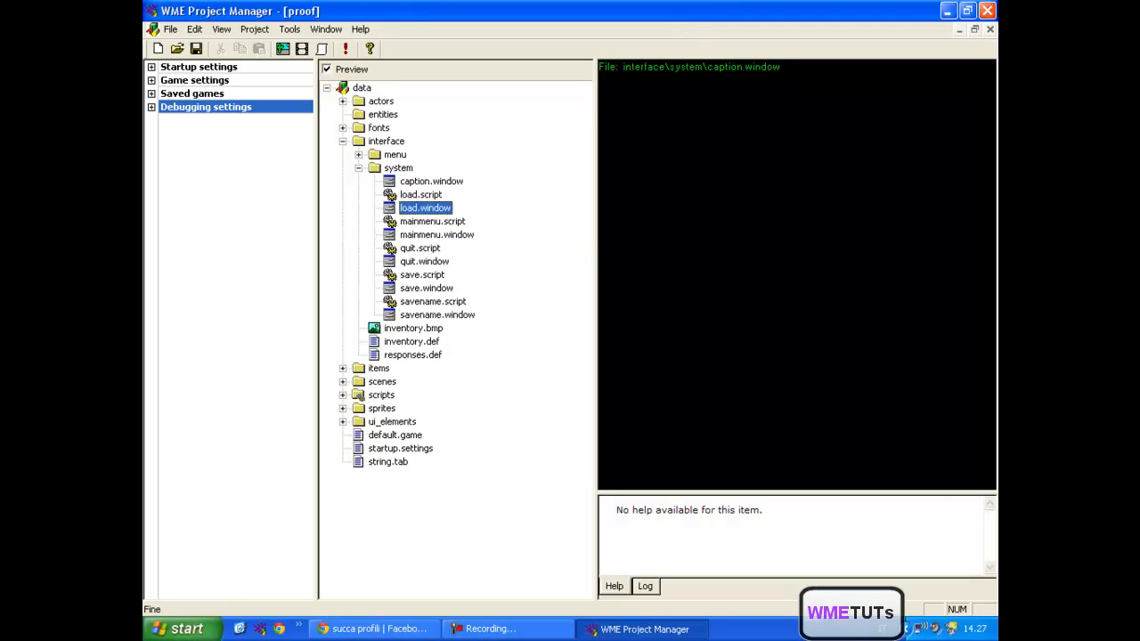
click(436, 235)
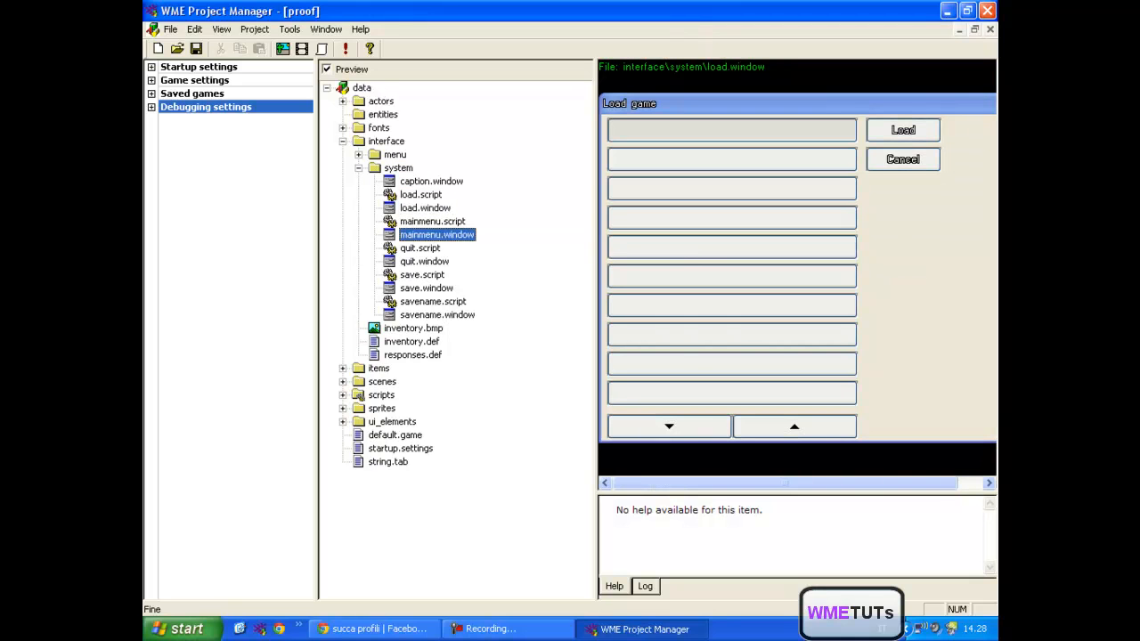
click(425, 261)
click(426, 288)
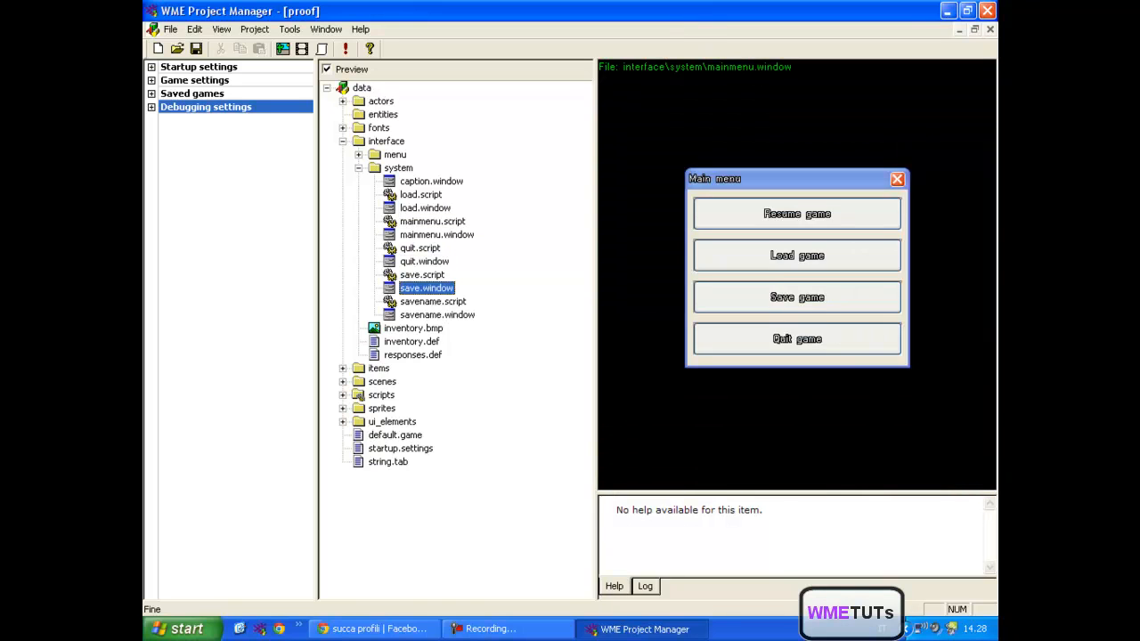
click(437, 316)
click(359, 168)
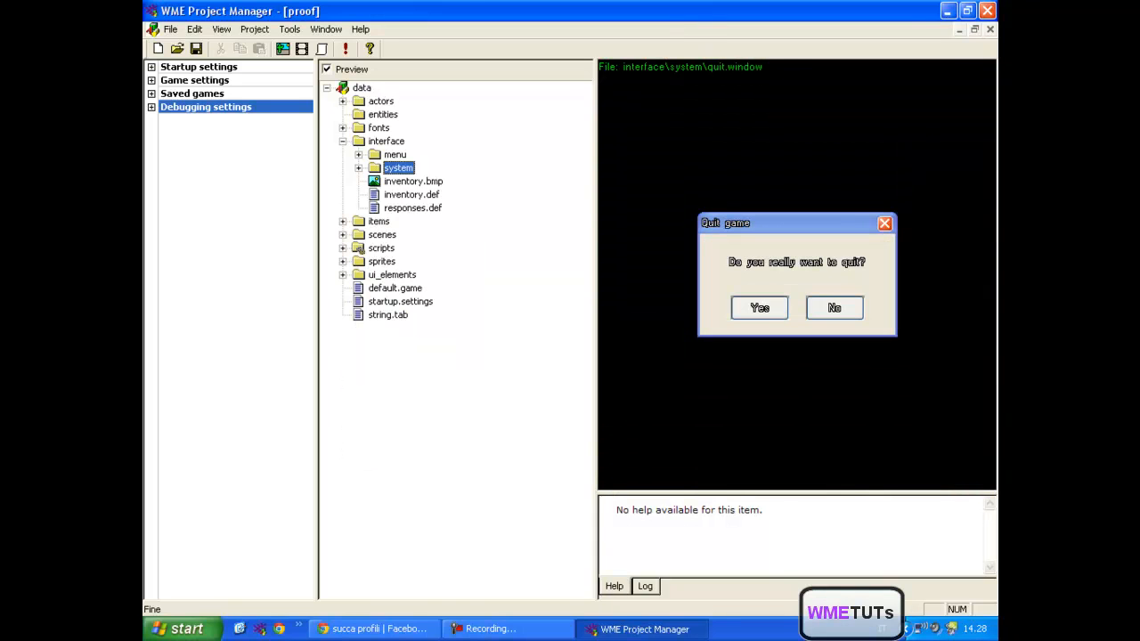
click(342, 142)
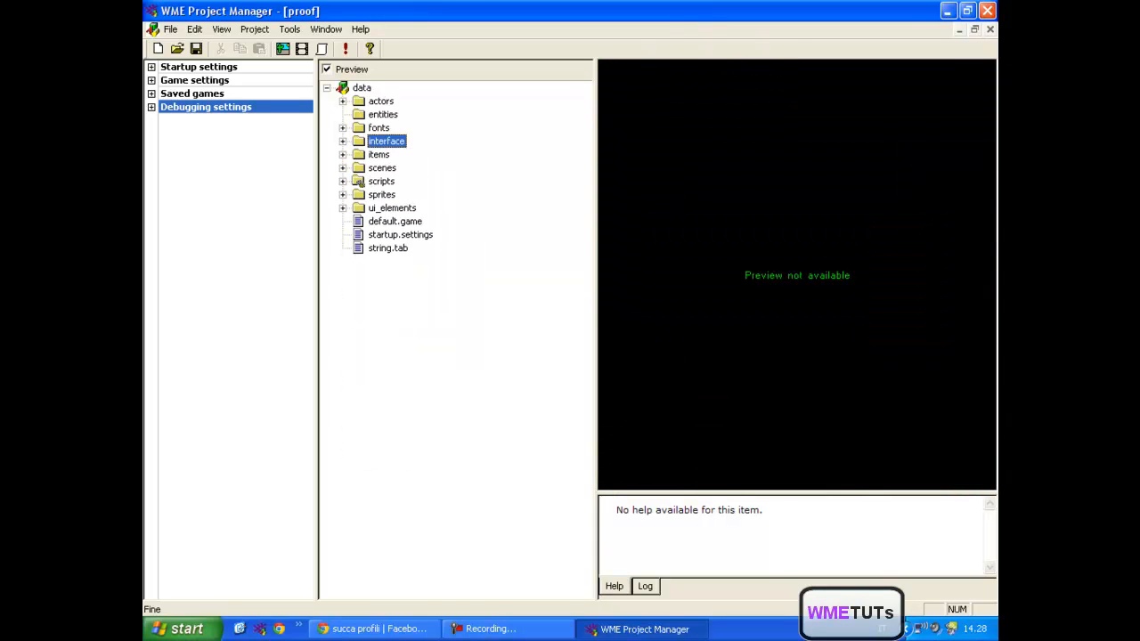
- Go through the items folder, previewing book.bmp, book_h.bmp, items.items and book.script, and collapse it
click(342, 155)
click(404, 168)
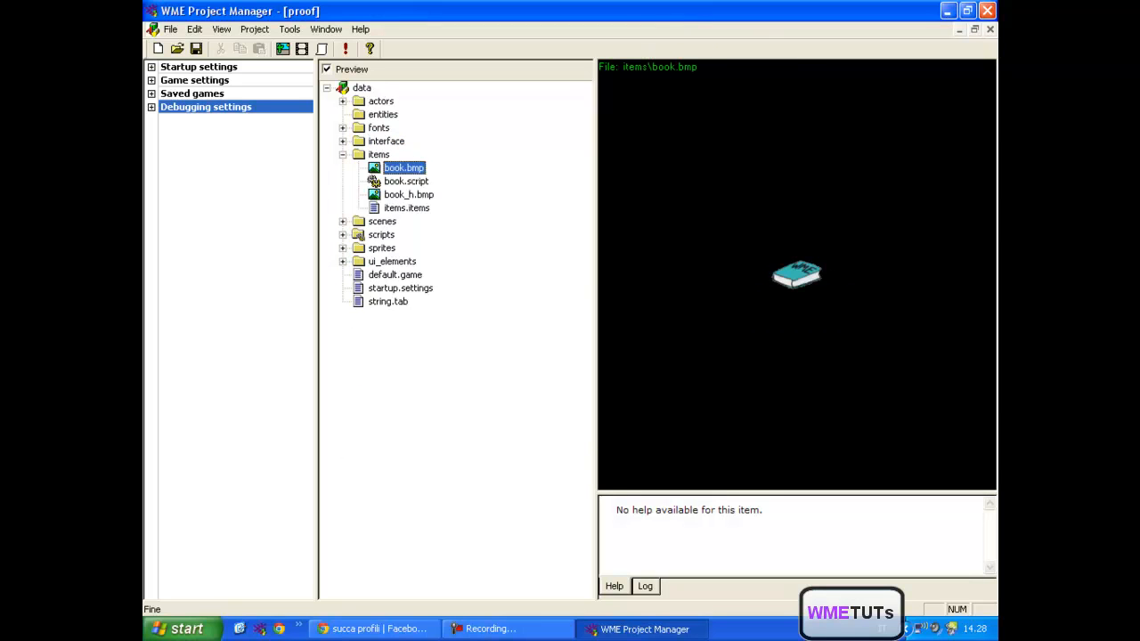
click(408, 195)
click(407, 208)
click(407, 181)
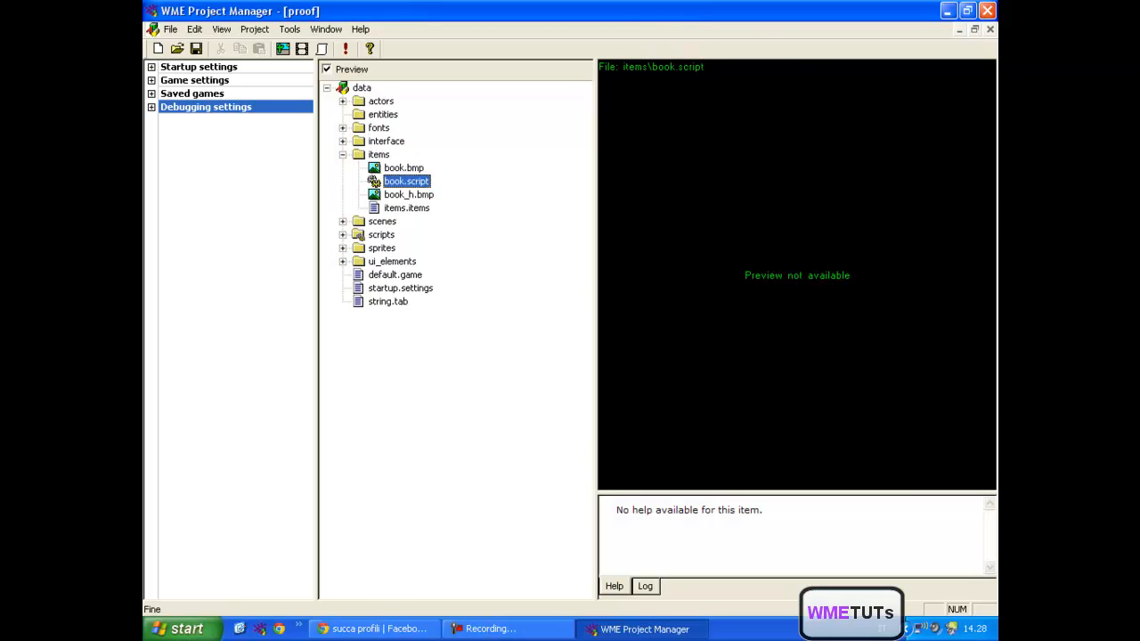
click(342, 155)
- Examine the scripts folder, selecting base.inc, game.script and game_loop.script, and collapse it
click(343, 182)
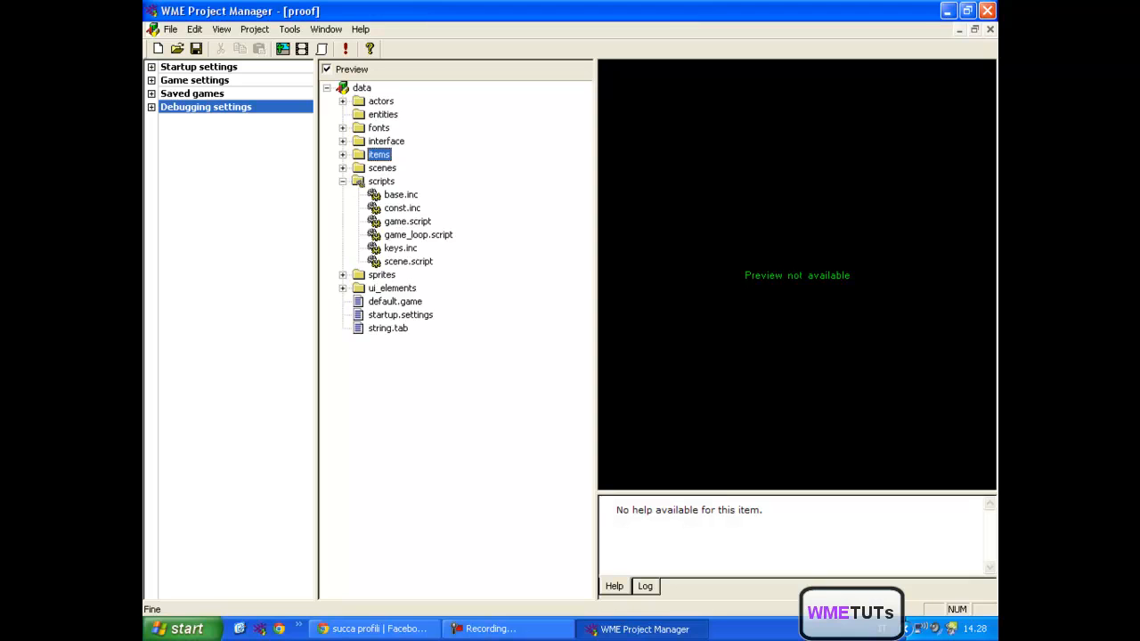
click(342, 181)
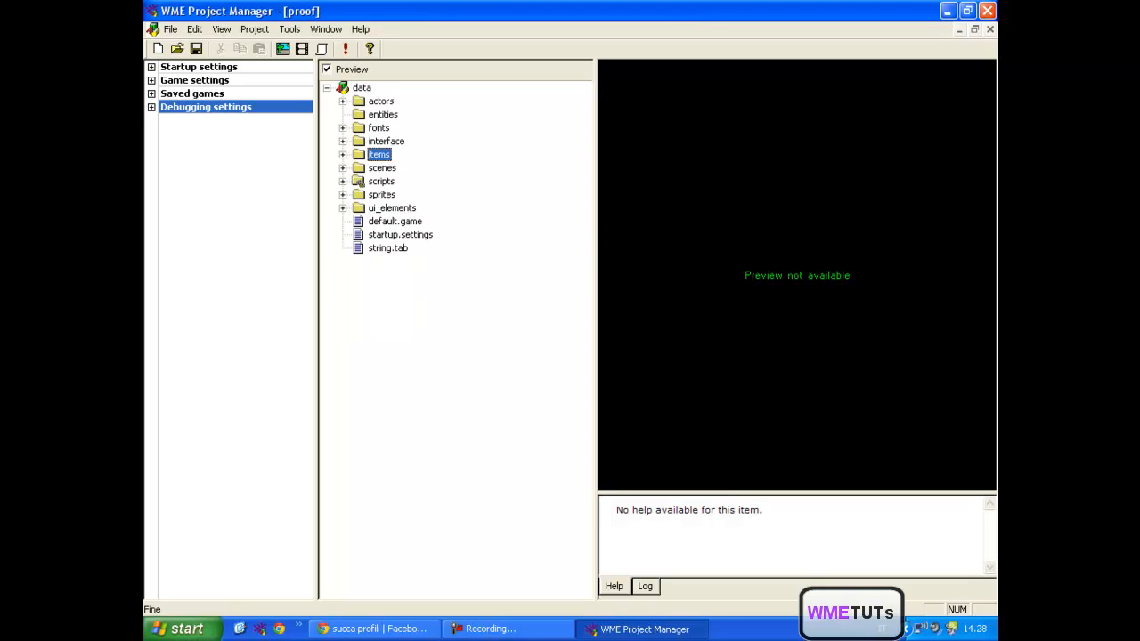
click(343, 181)
click(400, 195)
click(407, 222)
click(410, 235)
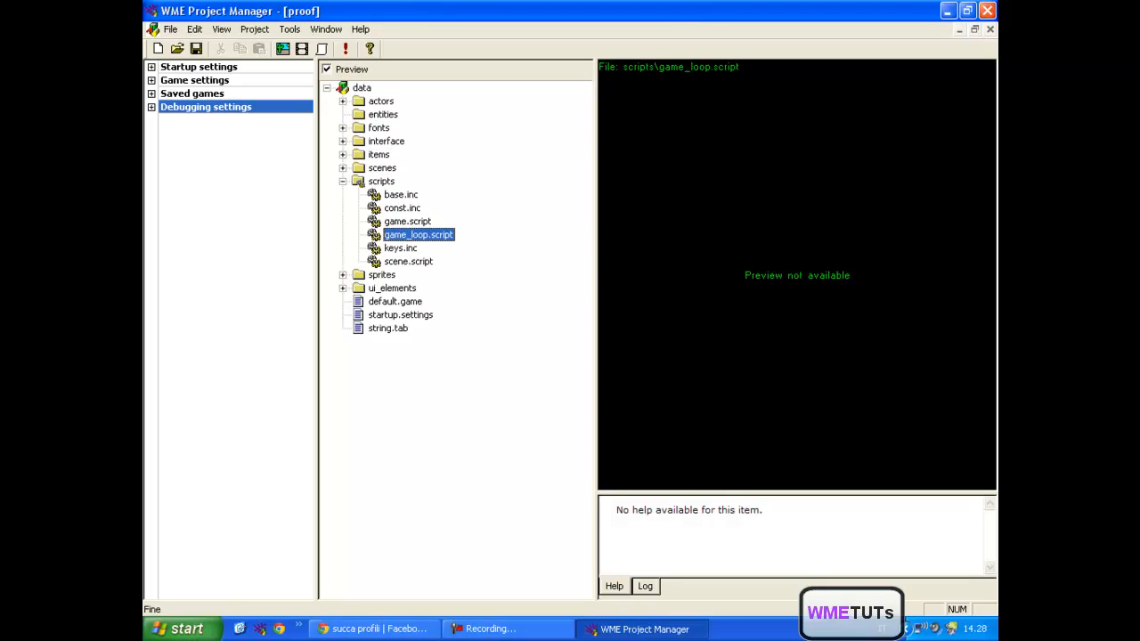
click(343, 182)
- Examine the system subfolder of the sprites folder, preview arrow_up.bmp, and collapse the sprites folder
click(382, 195)
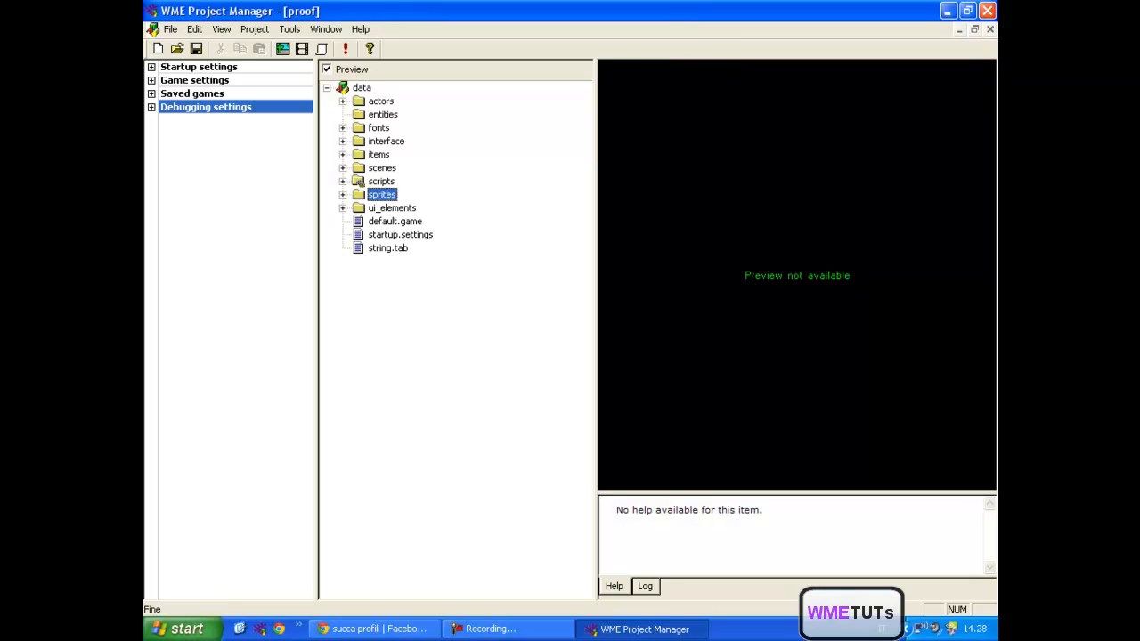
click(343, 195)
click(359, 208)
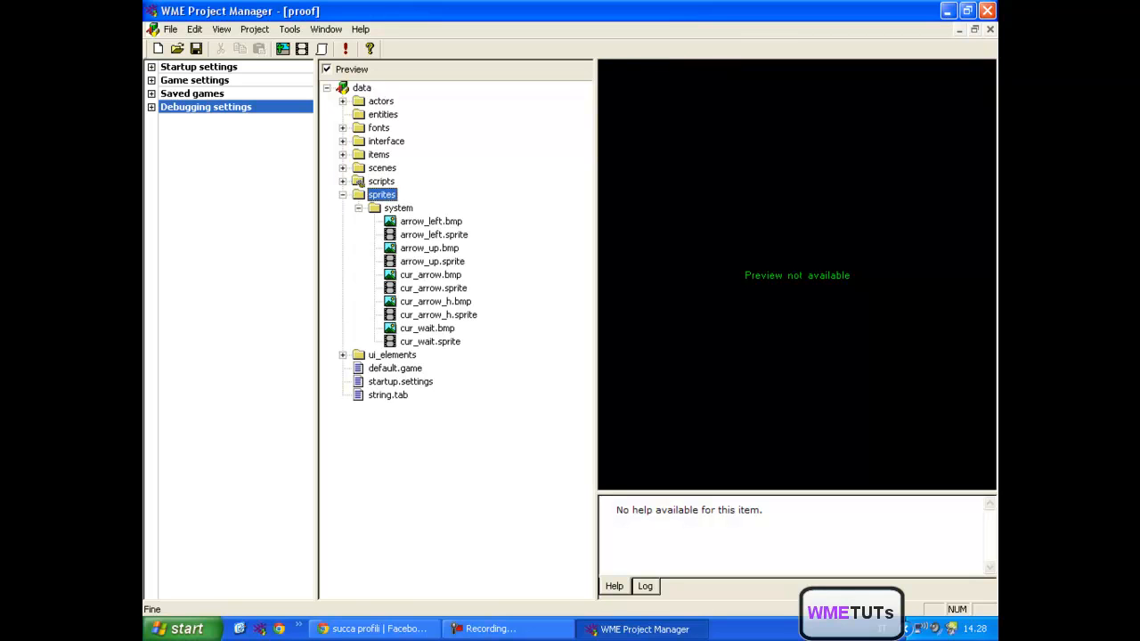
click(398, 209)
click(429, 248)
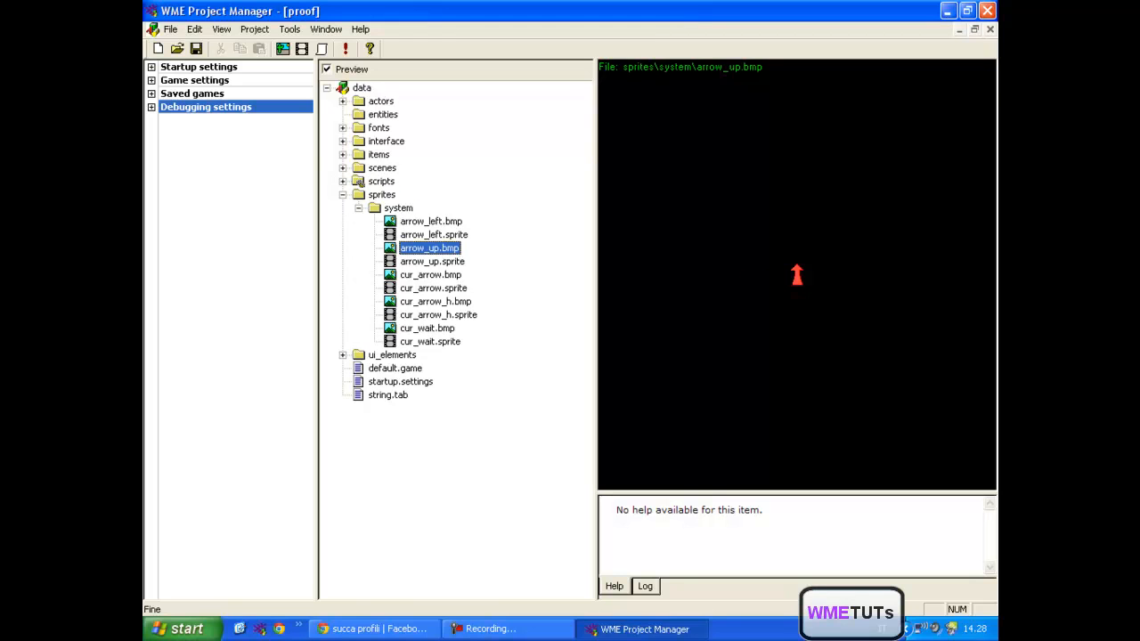
click(343, 195)
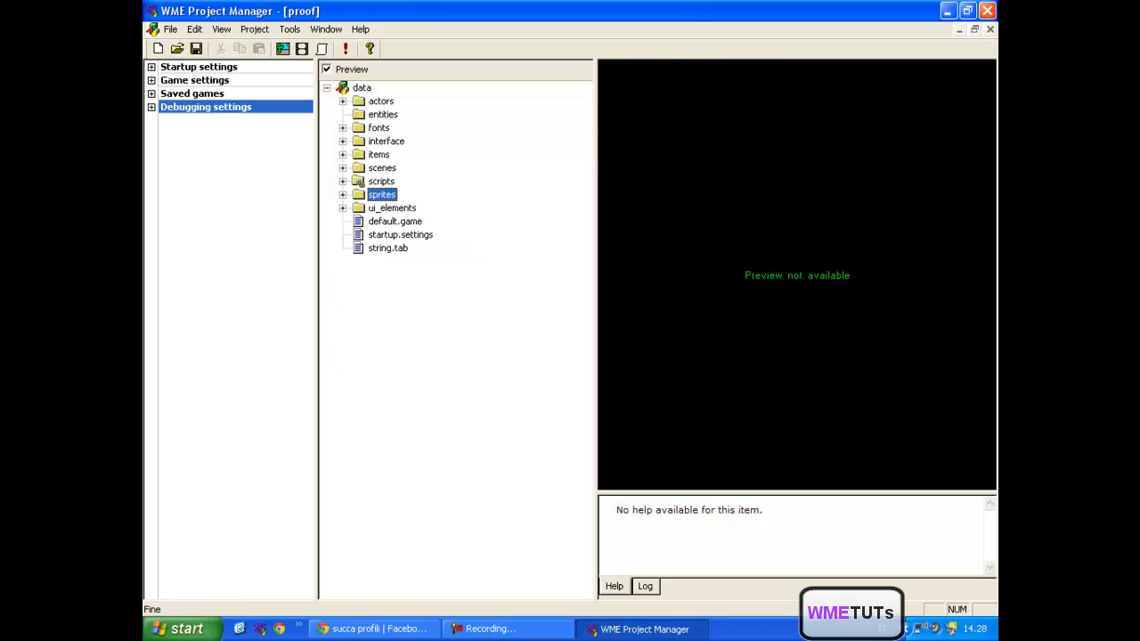
- Preview the Room scene in the scenes folder along with its background.bmp and Room.scene files, and collapse the Room folder
click(343, 168)
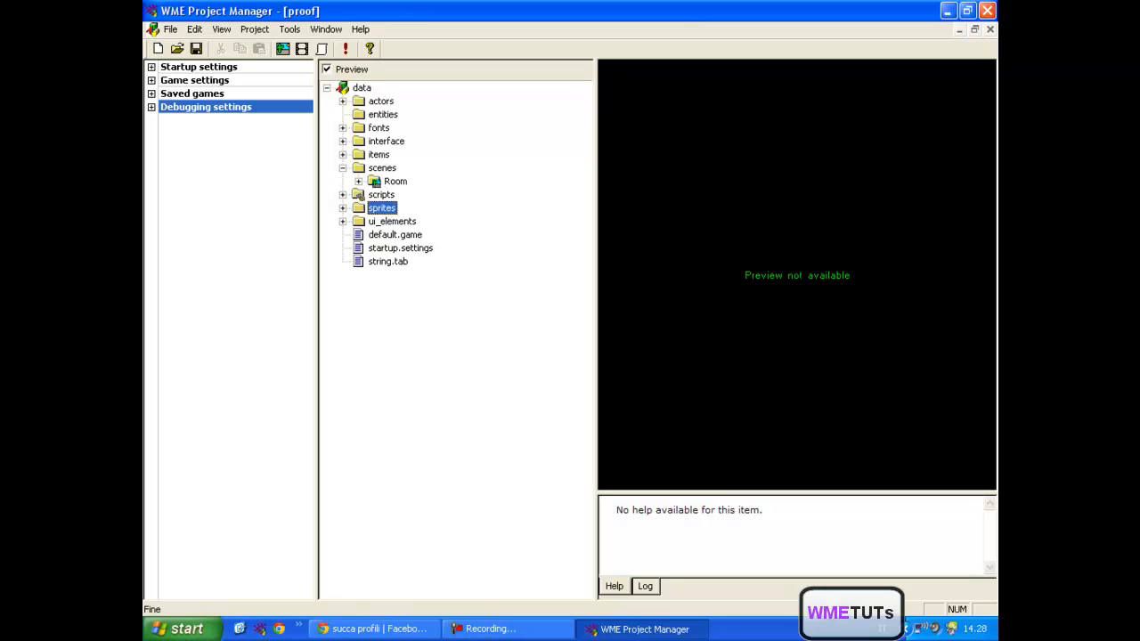
click(382, 168)
click(395, 181)
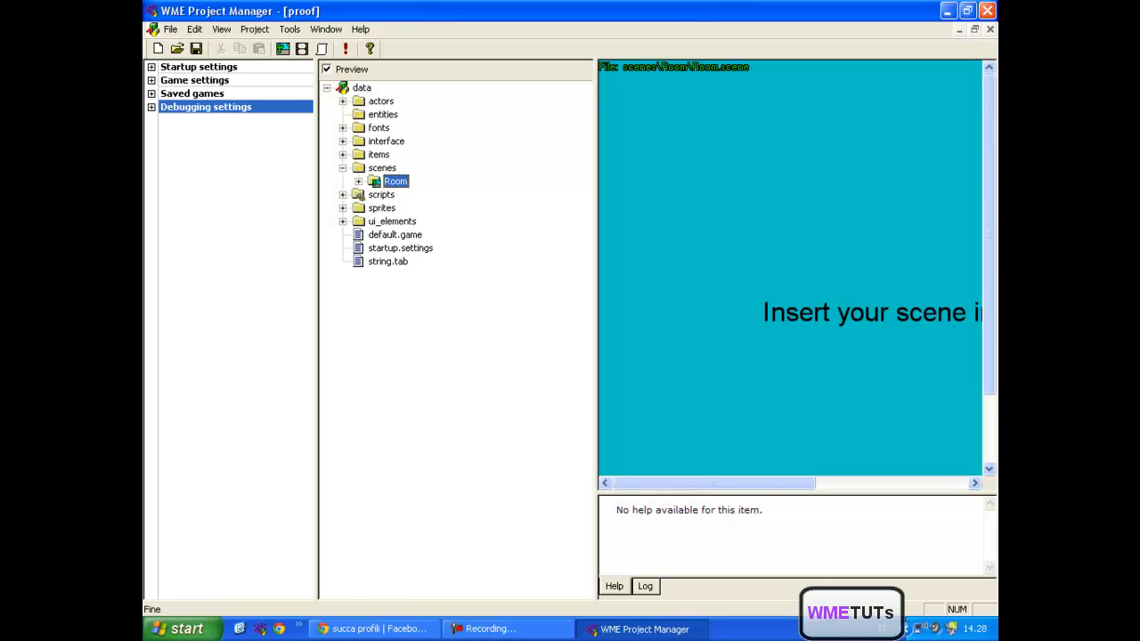
click(359, 181)
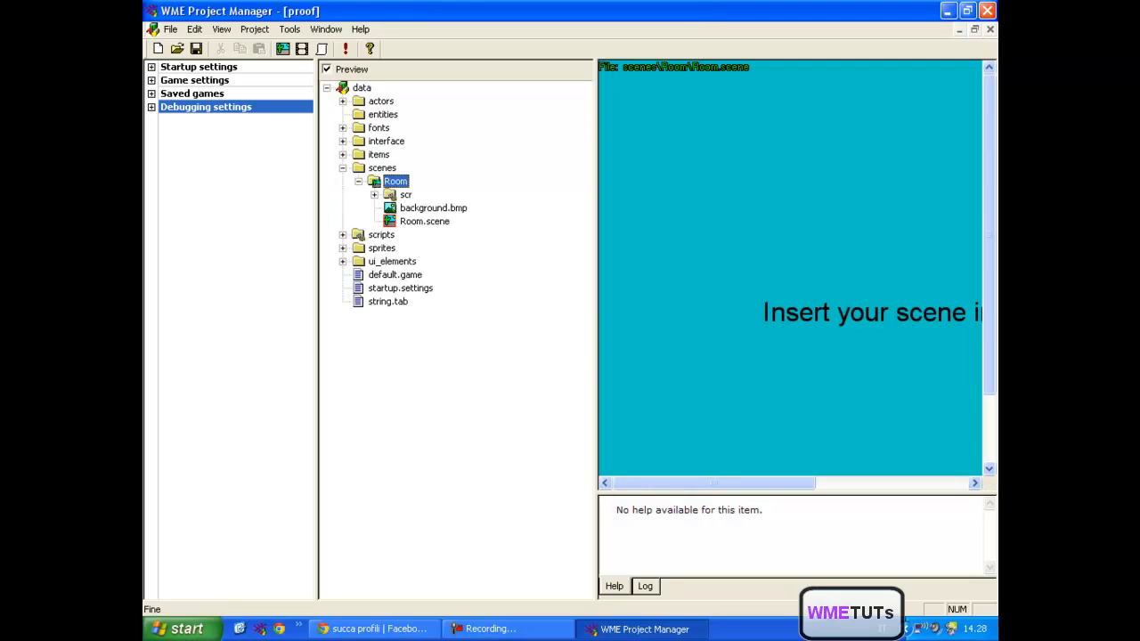
click(359, 182)
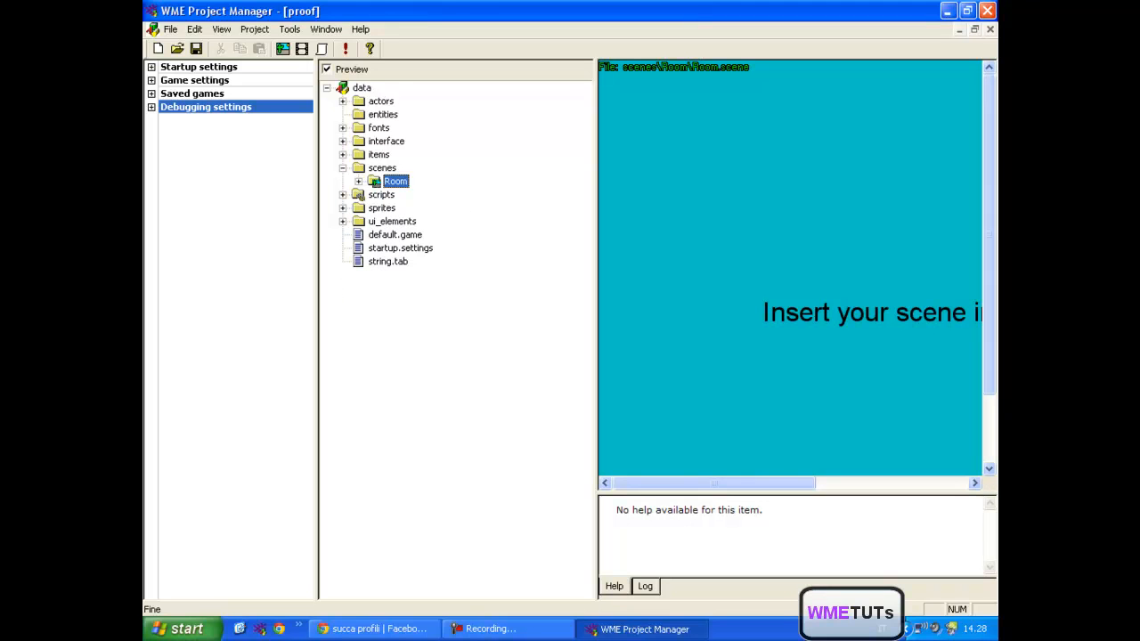
click(359, 182)
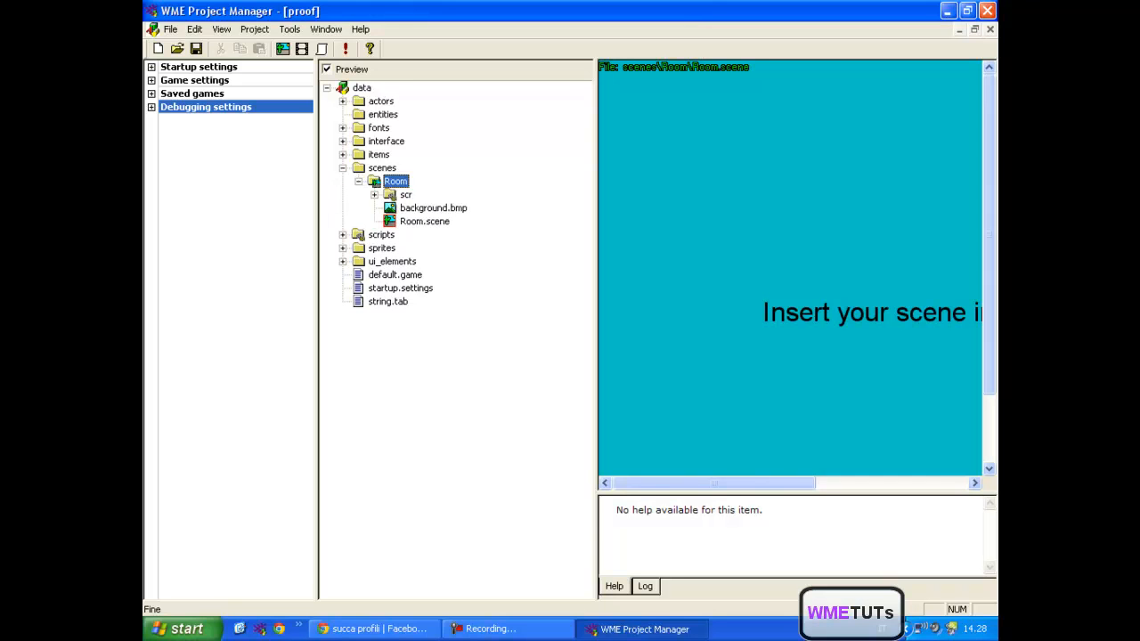
click(432, 208)
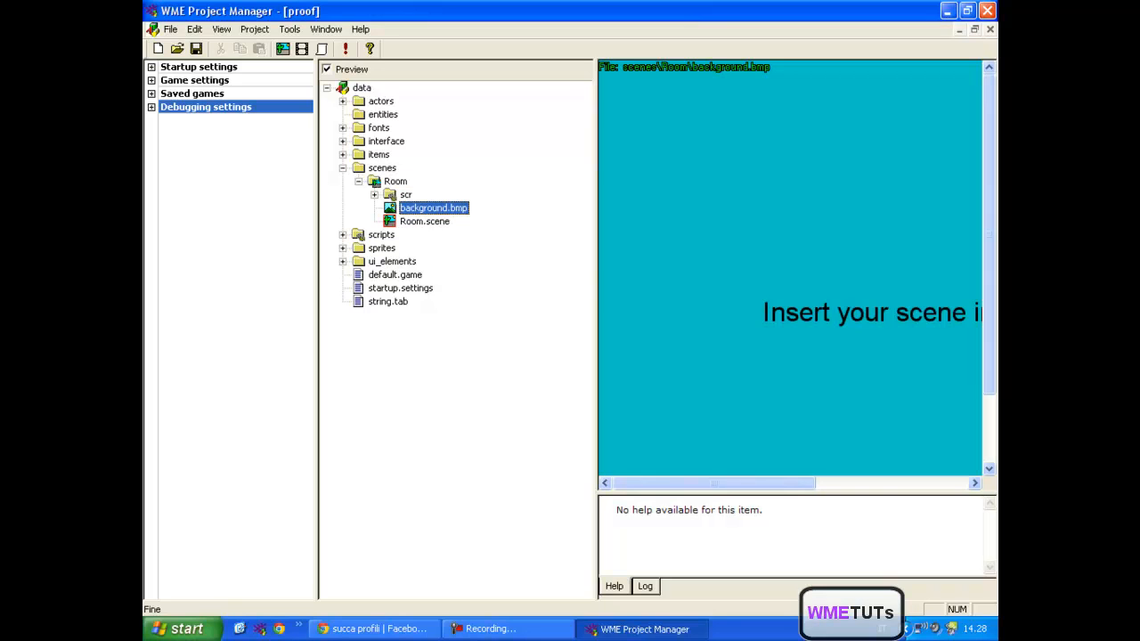
click(425, 222)
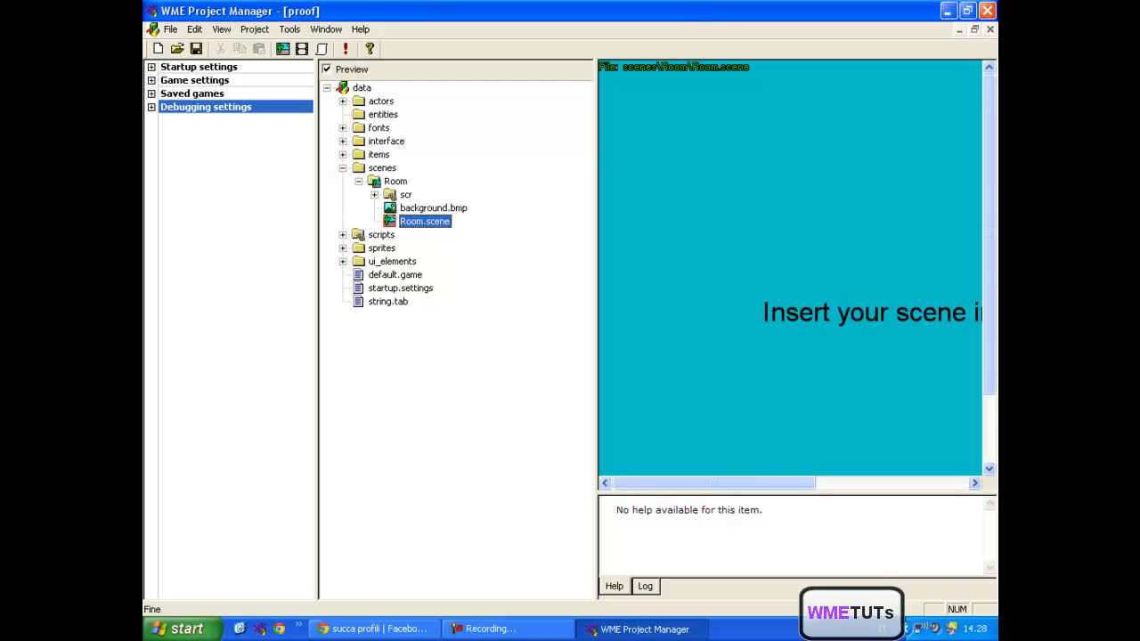
click(359, 182)
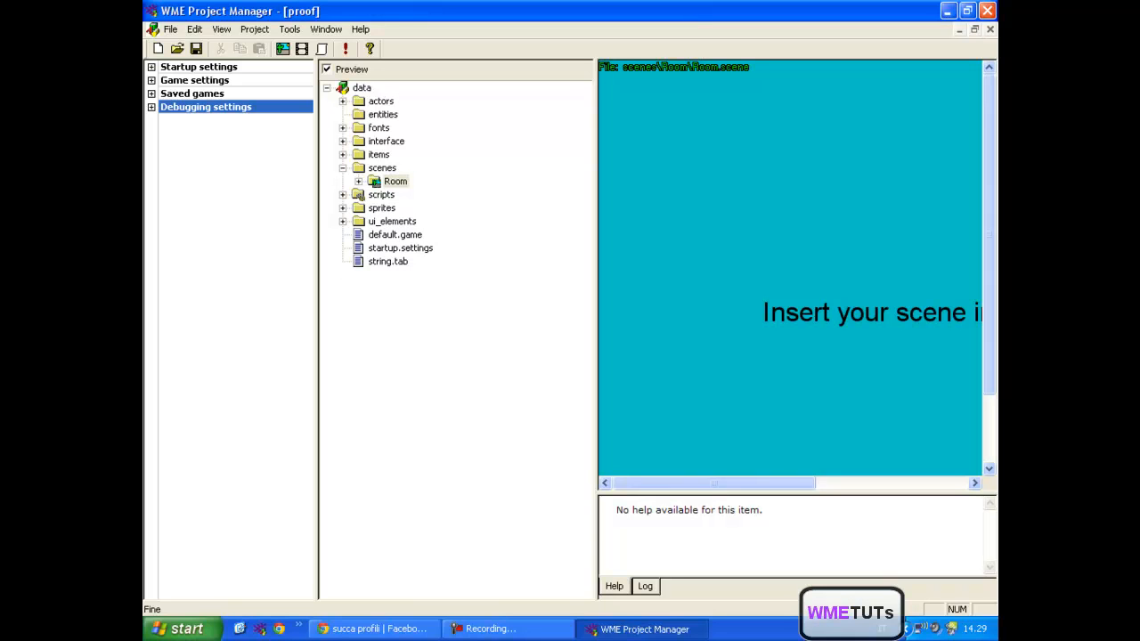
mouse_move(714, 483)
mouse_down()
mouse_move(866, 483)
mouse_move(730, 483)
mouse_up()
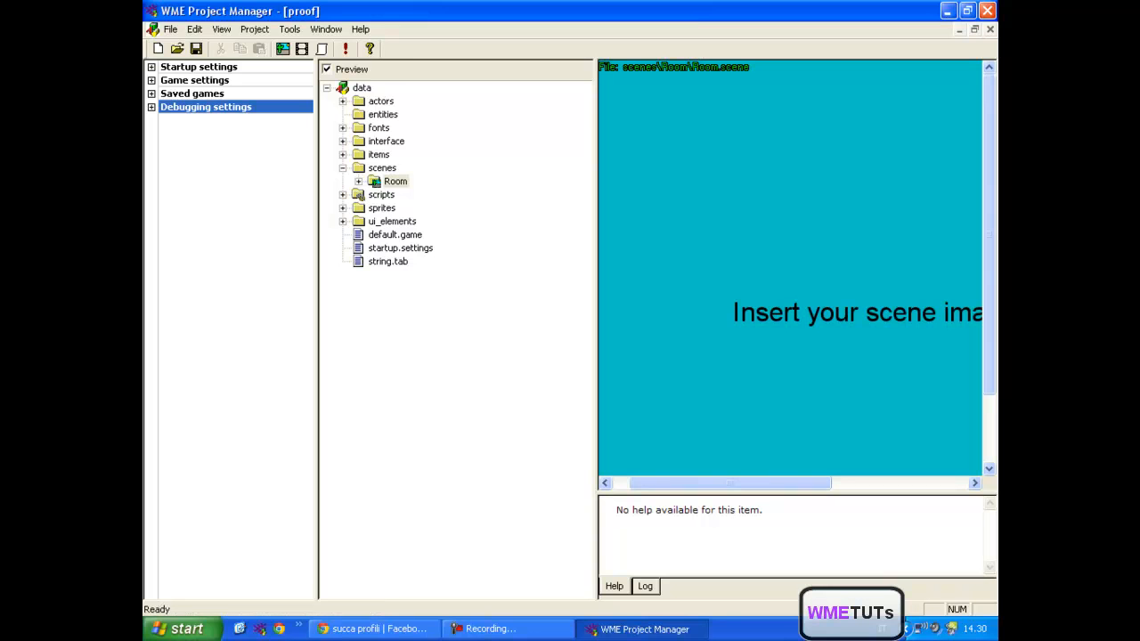
- View the Project Manager's version and copyright information and close it
click(369, 48)
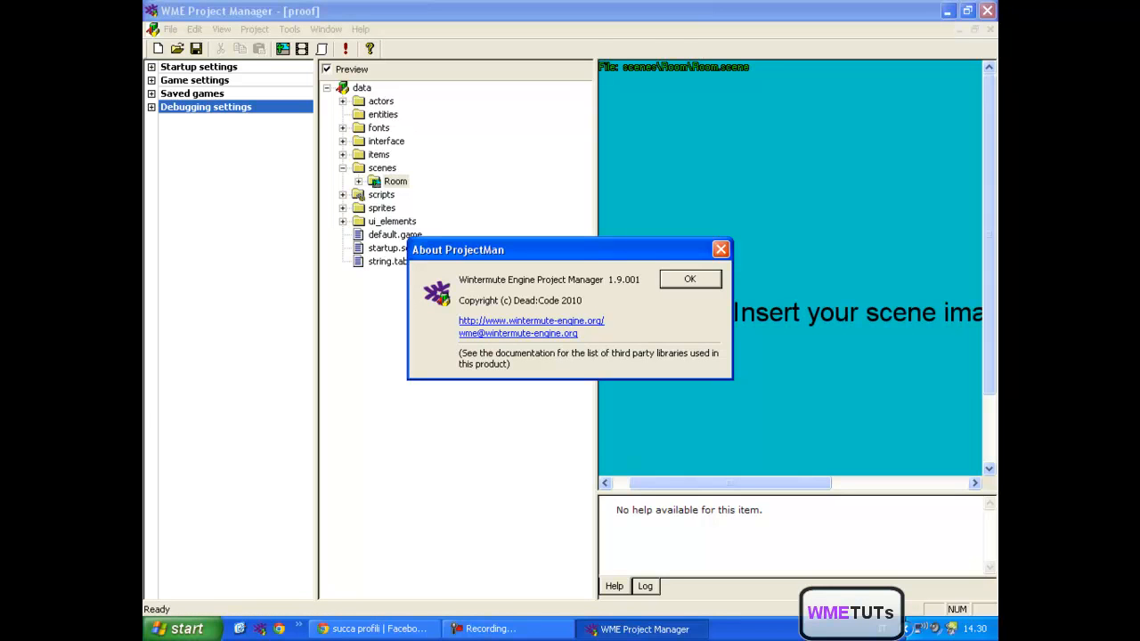
key(Return)
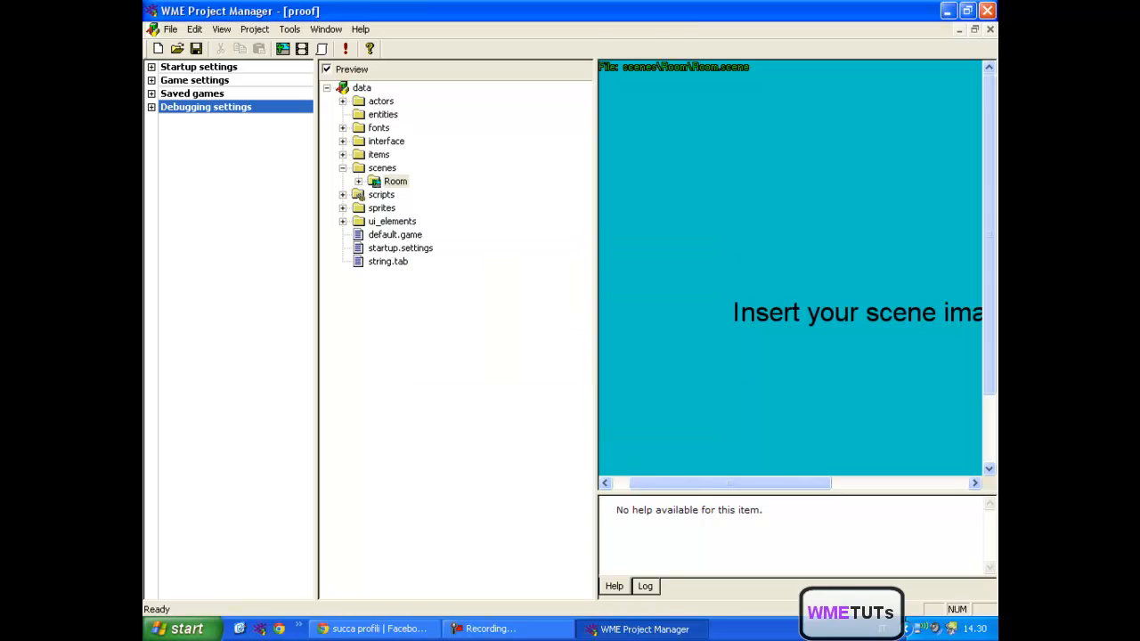